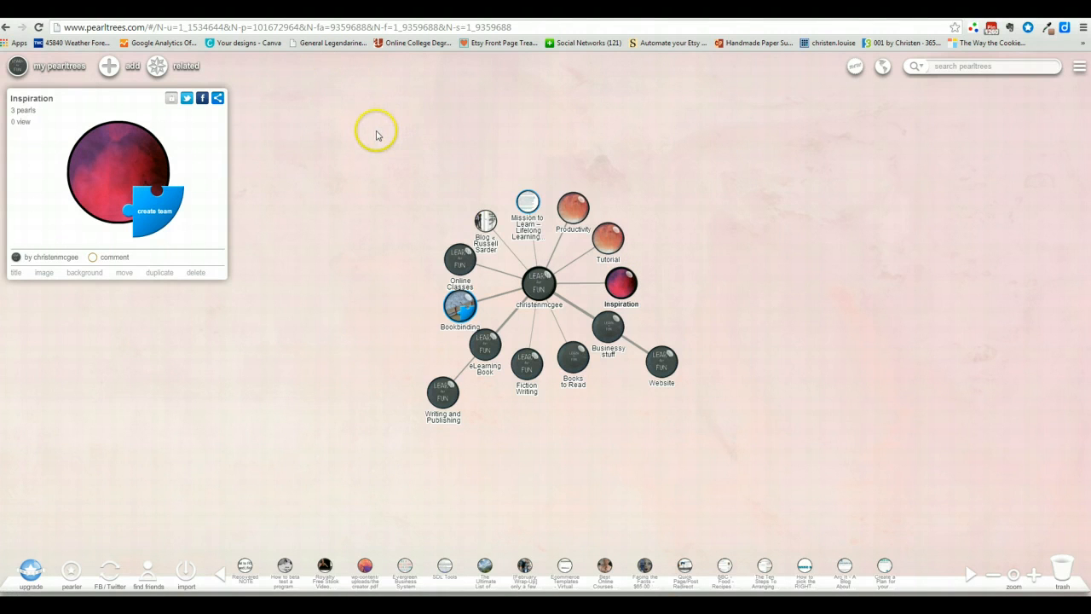
Inspect the account's root pearltree and the existing Online Classes pearltree.
left_click(537, 278)
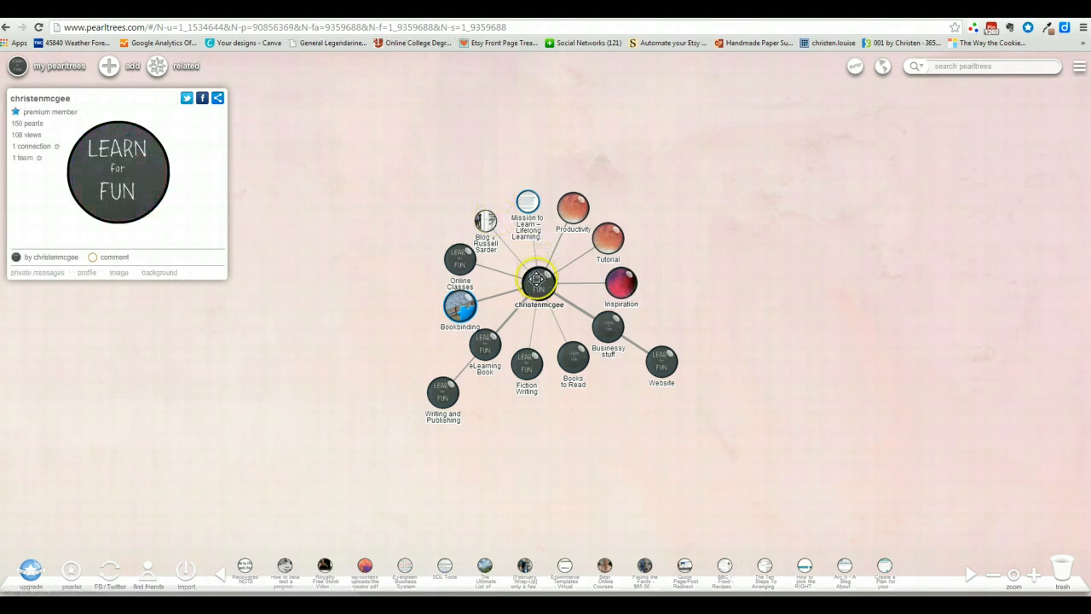
left_click_drag(537, 278, 535, 290)
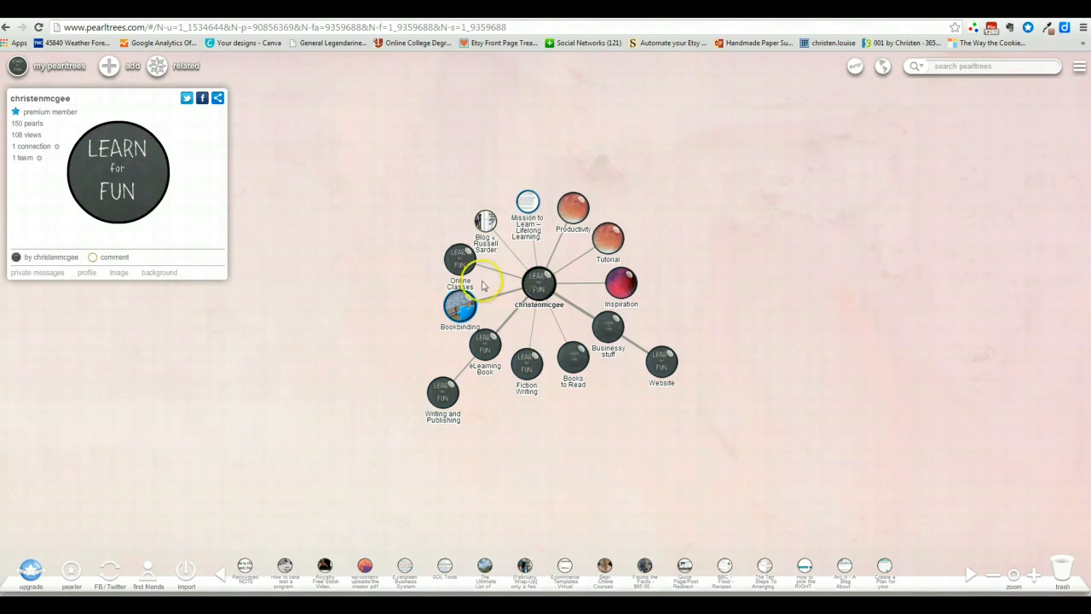
left_click(459, 259)
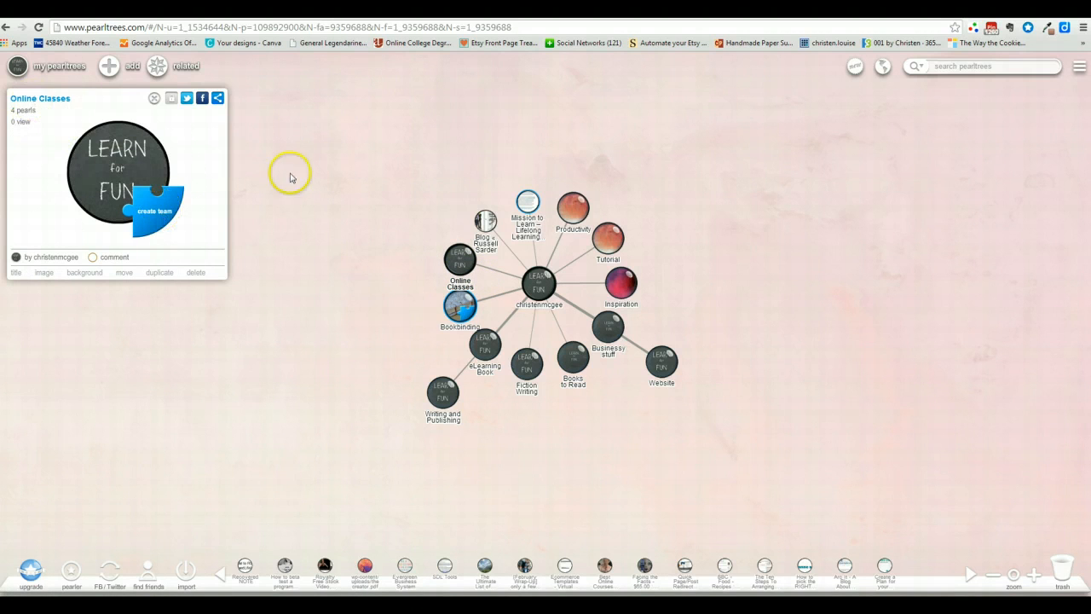
mouse_move(459, 256)
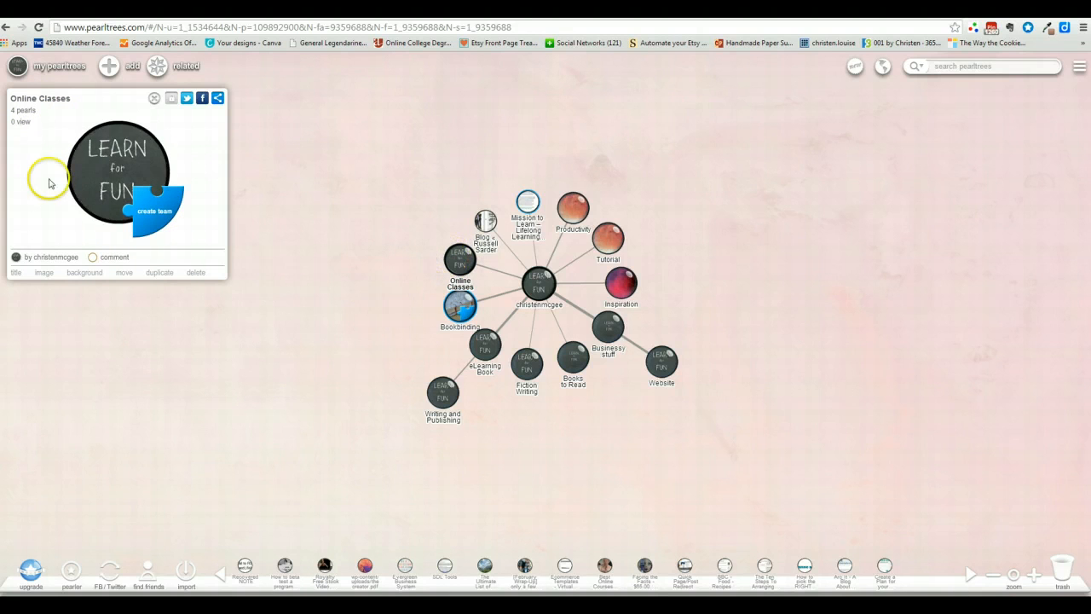
Add a pearltree named Online Classes 2 to the root tree, check its place among the branches and open it.
left_click(108, 71)
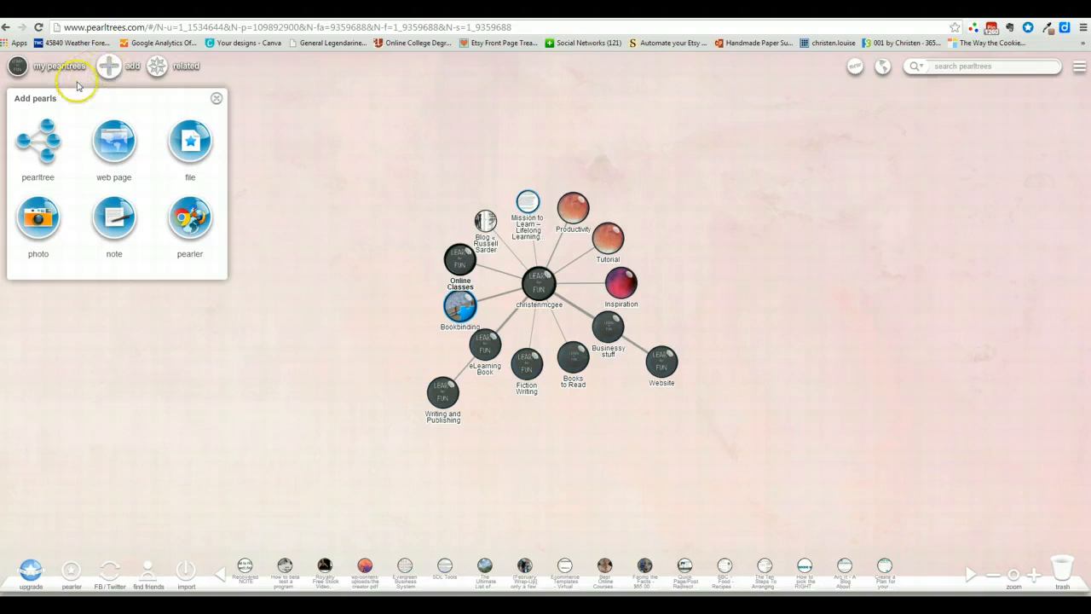
left_click(38, 139)
left_click(34, 152)
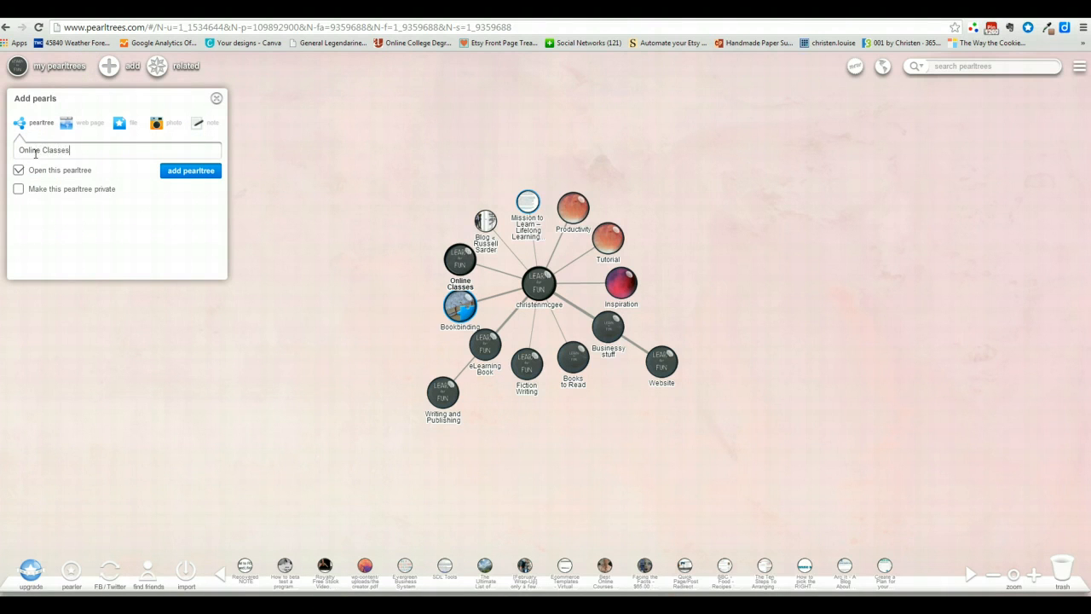
left_click(170, 172)
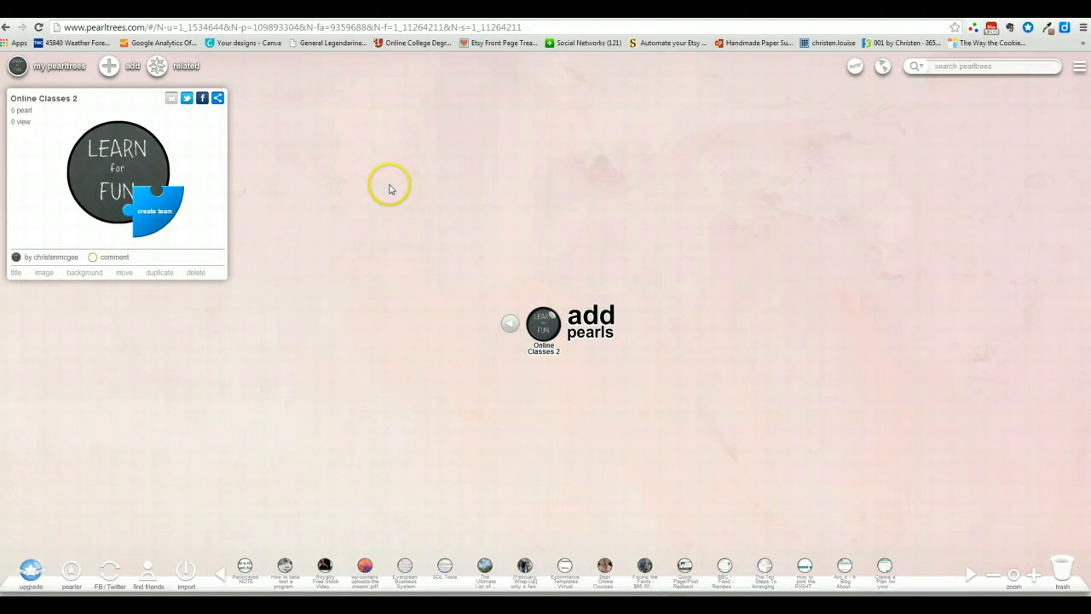
left_click(509, 323)
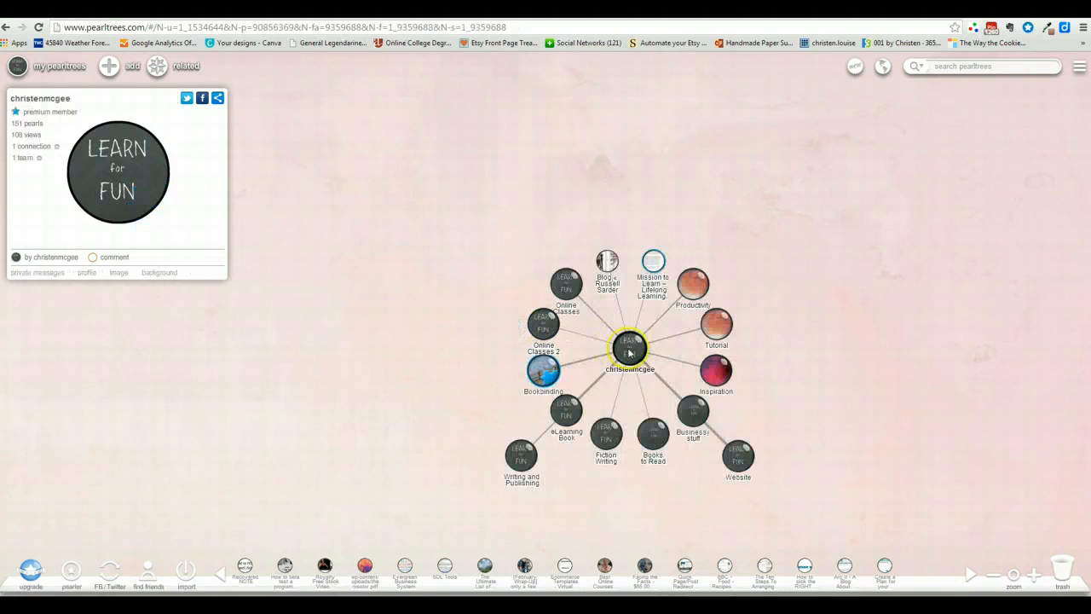
left_click(541, 324)
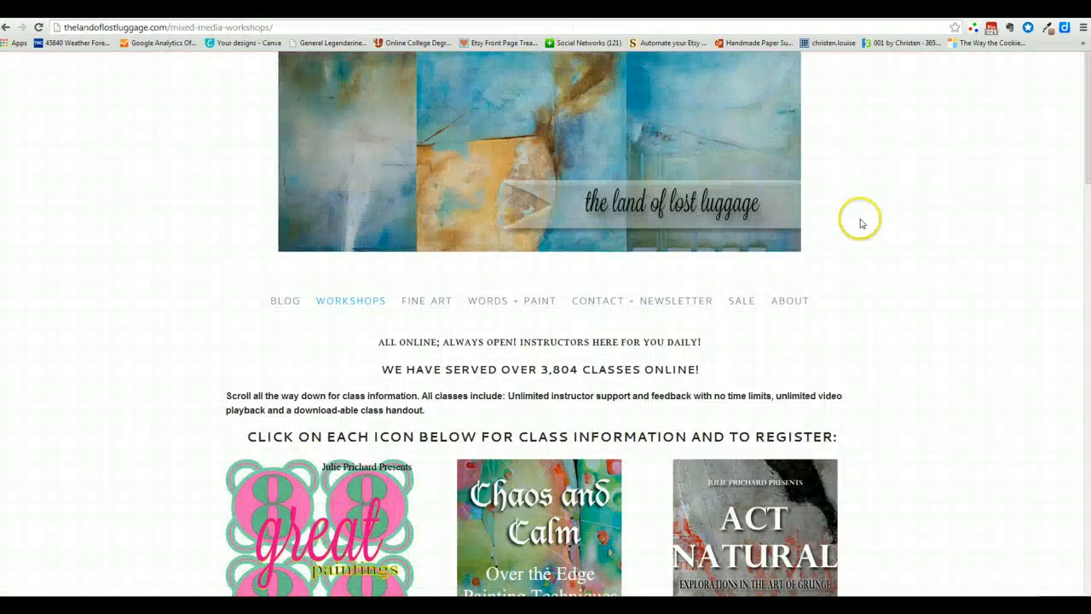
On The Land of Lost Luggage workshops page, open the Act Natural class and copy its web address.
scroll(857, 220, "down", 3)
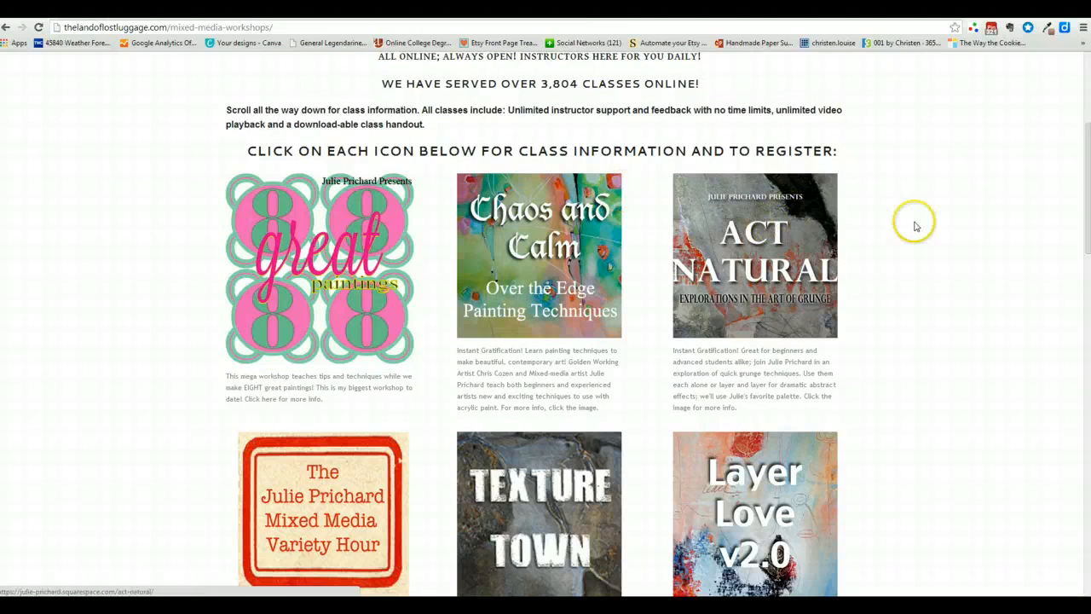
scroll(913, 221, "up", 3)
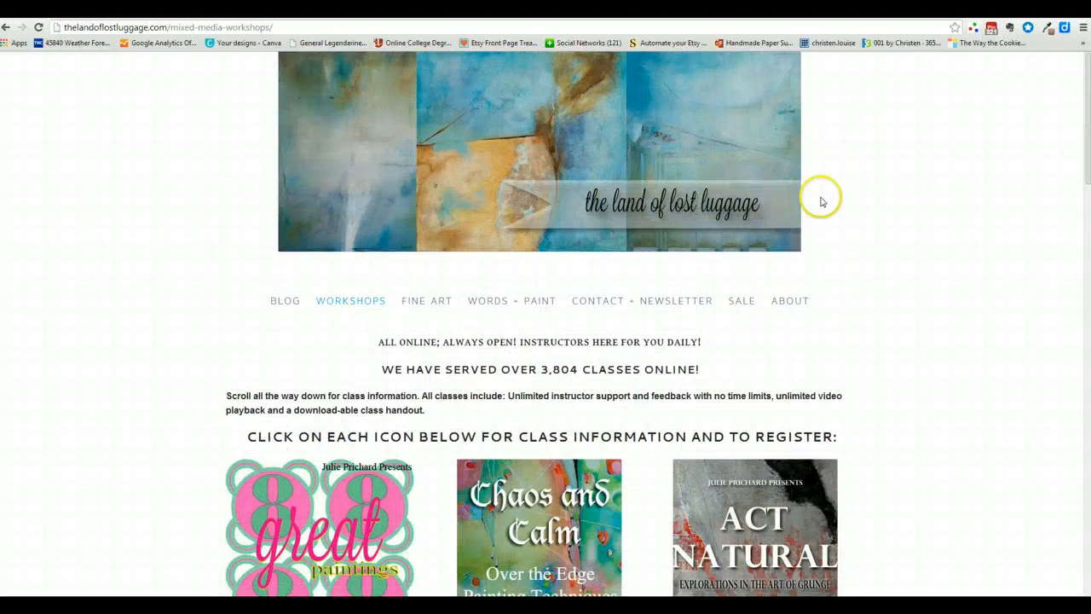
scroll(873, 198, "down", 4)
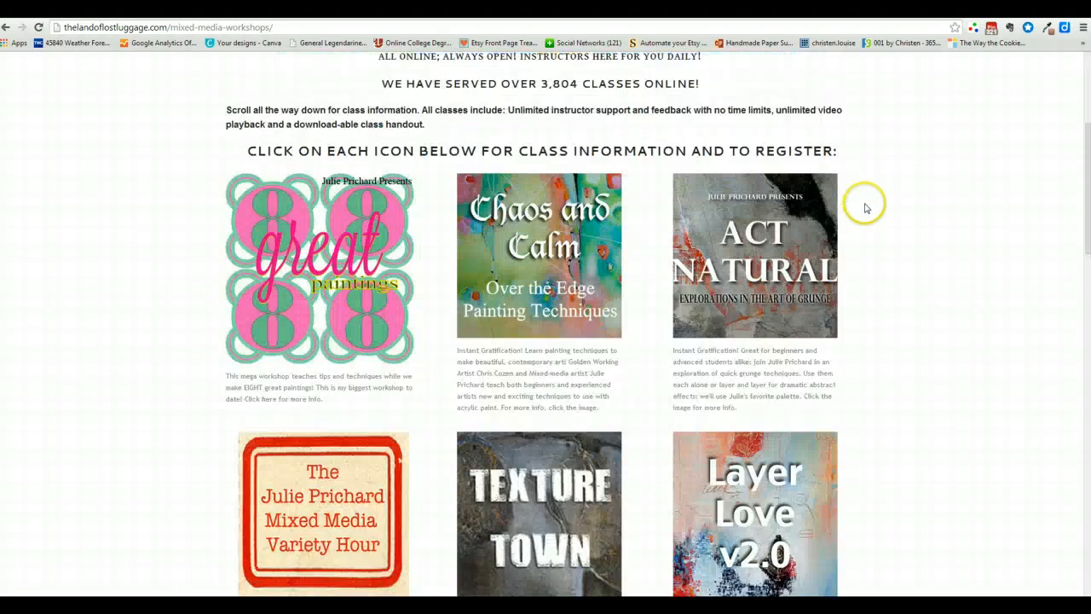
scroll(878, 211, "up", 1)
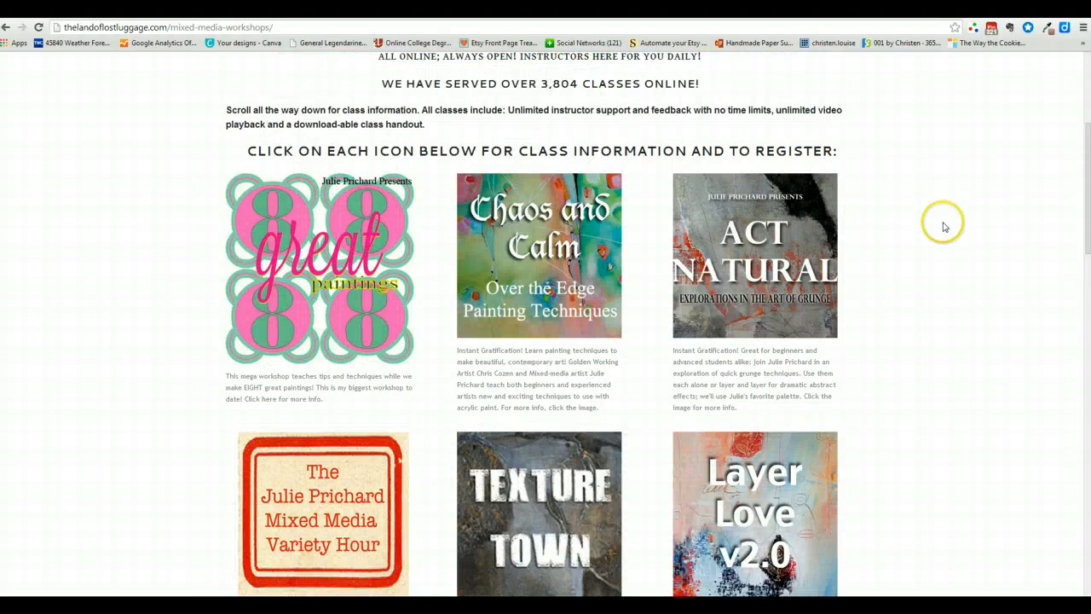
left_click(805, 241)
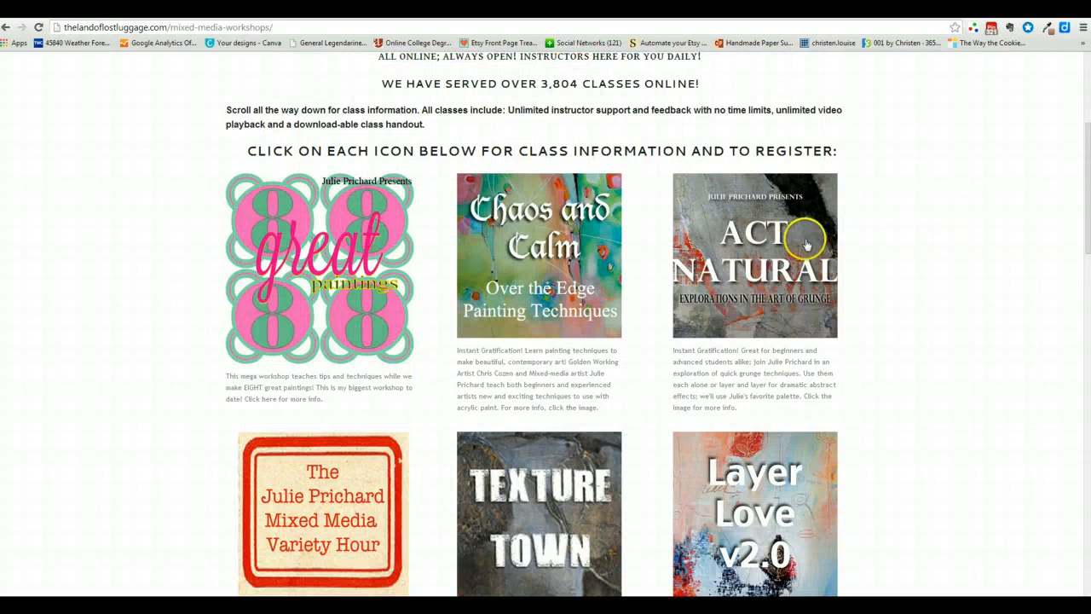
left_click(254, 31)
right_click(252, 31)
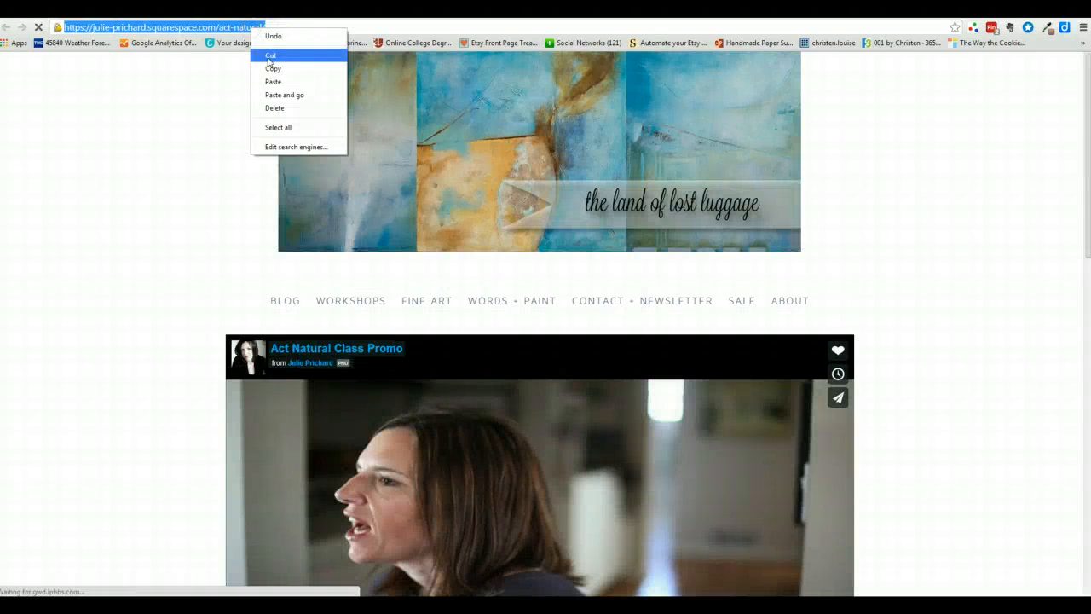
left_click(265, 66)
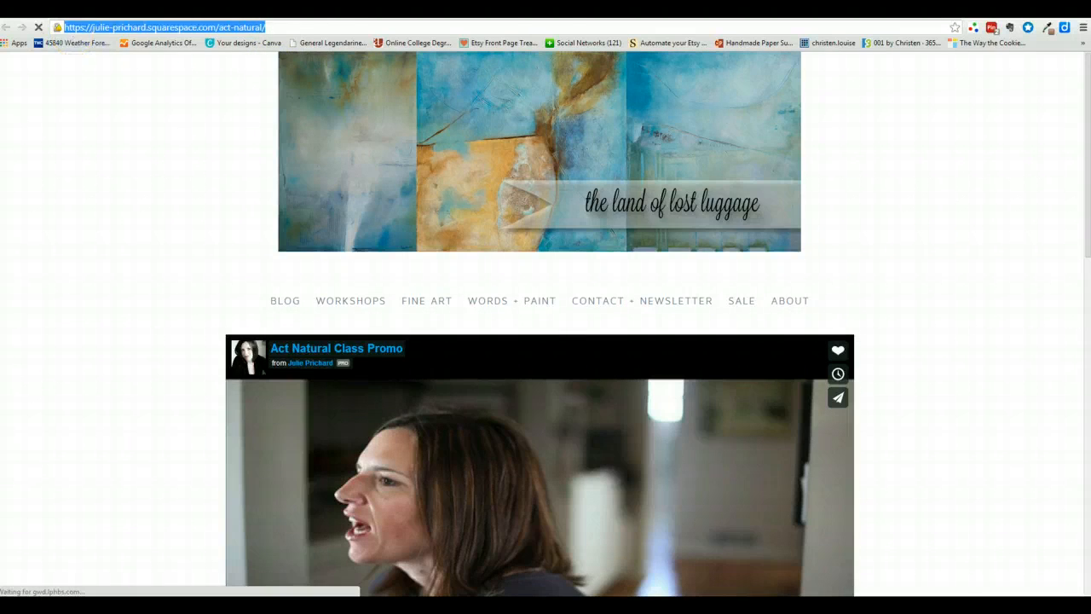
Return to Pearltrees and add a pearltree named Classes I want to take inside Online Classes 2, opening it once created.
left_click(69, 10)
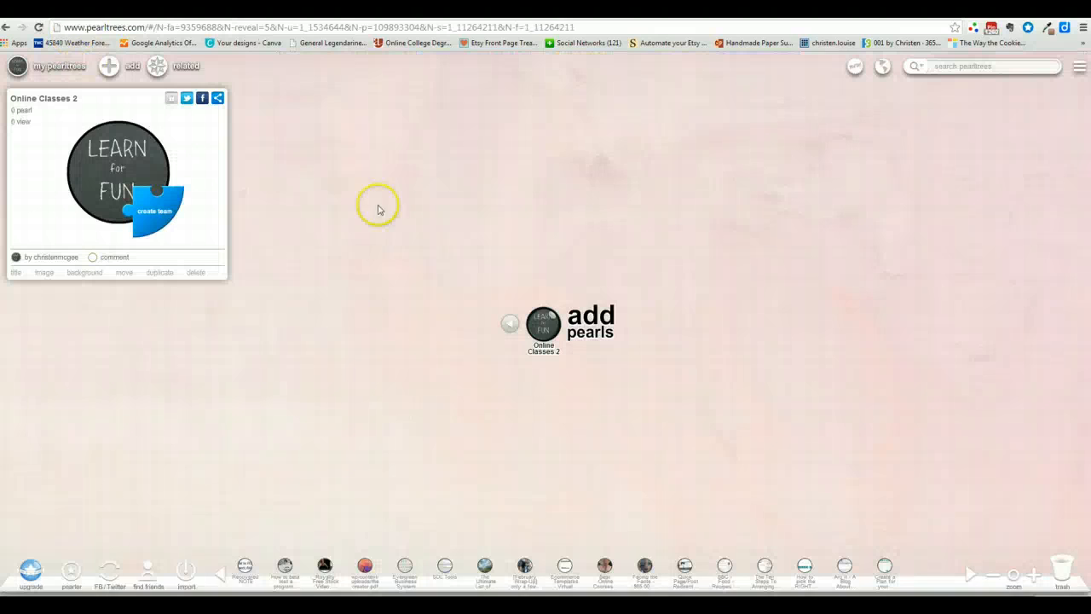
left_click(108, 68)
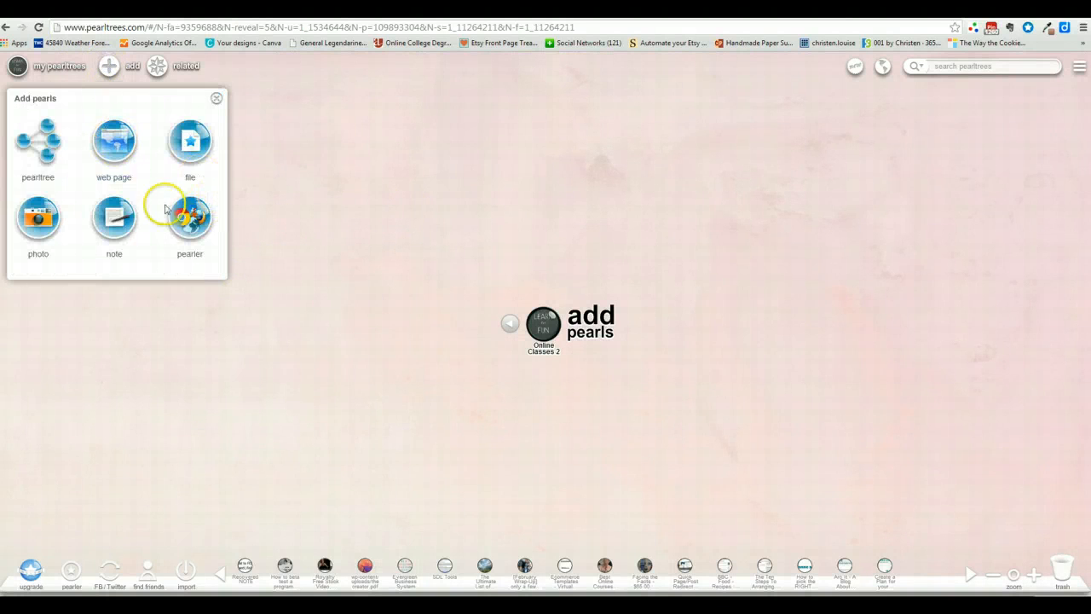
left_click(38, 145)
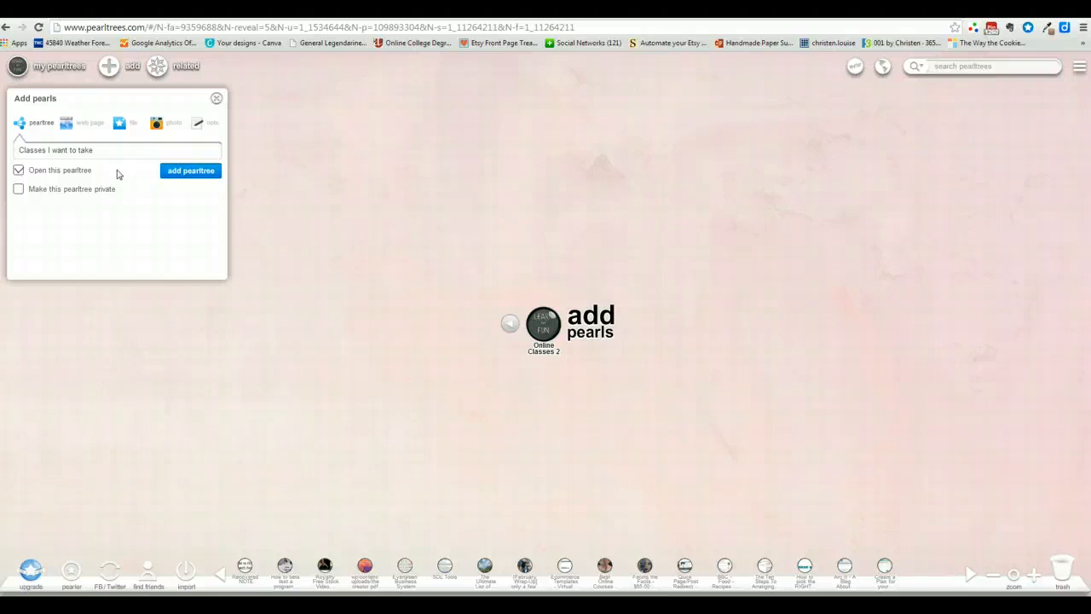
left_click(201, 173)
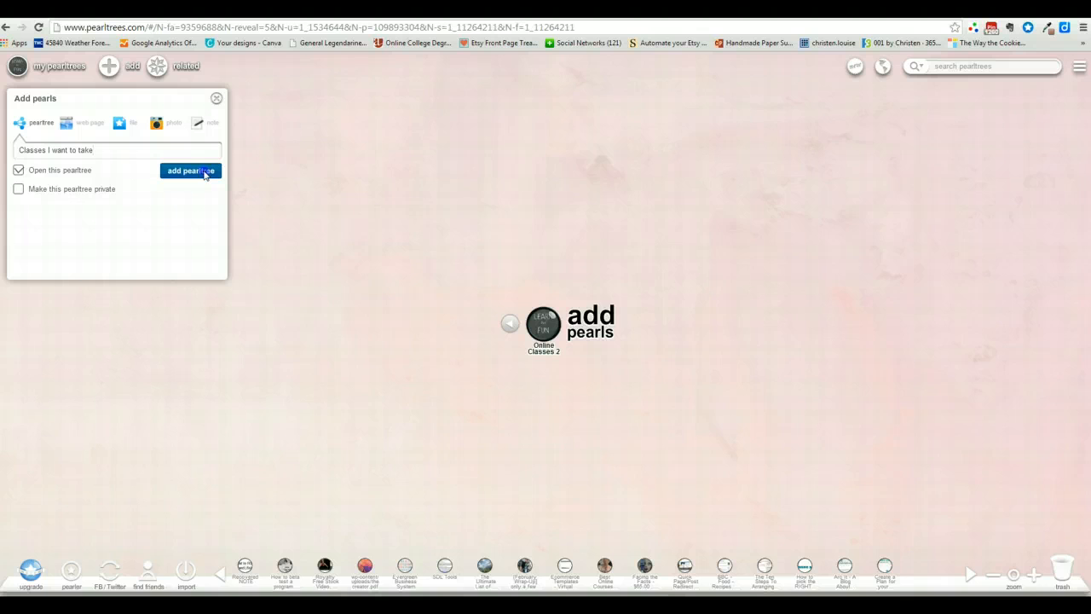
left_click(204, 173)
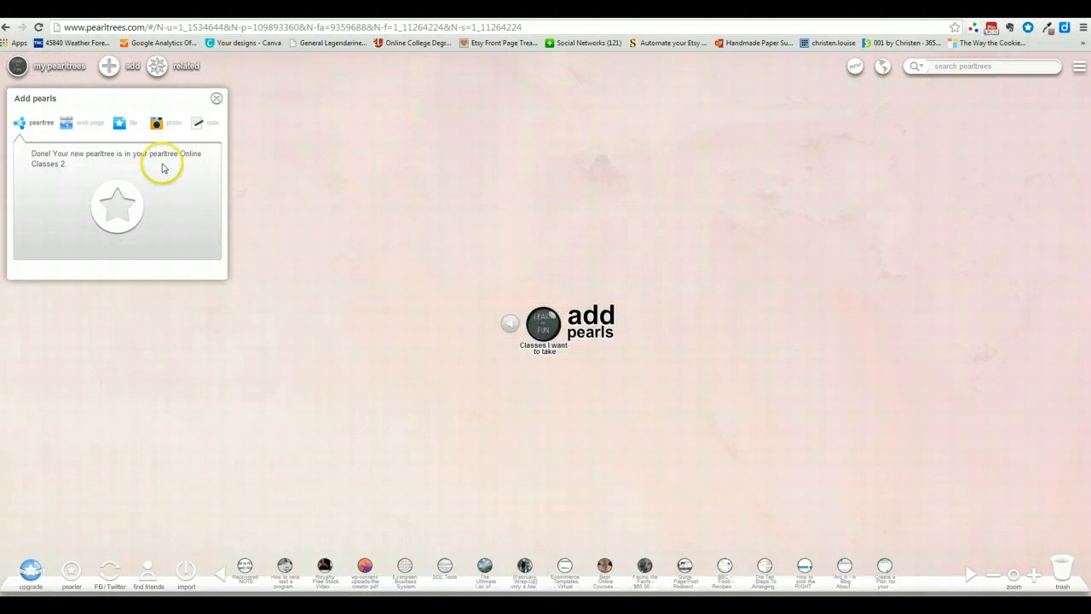
Add the copied Act Natural address as a web page pearl in Classes I want to take and view its preview.
left_click(77, 128)
right_click(73, 152)
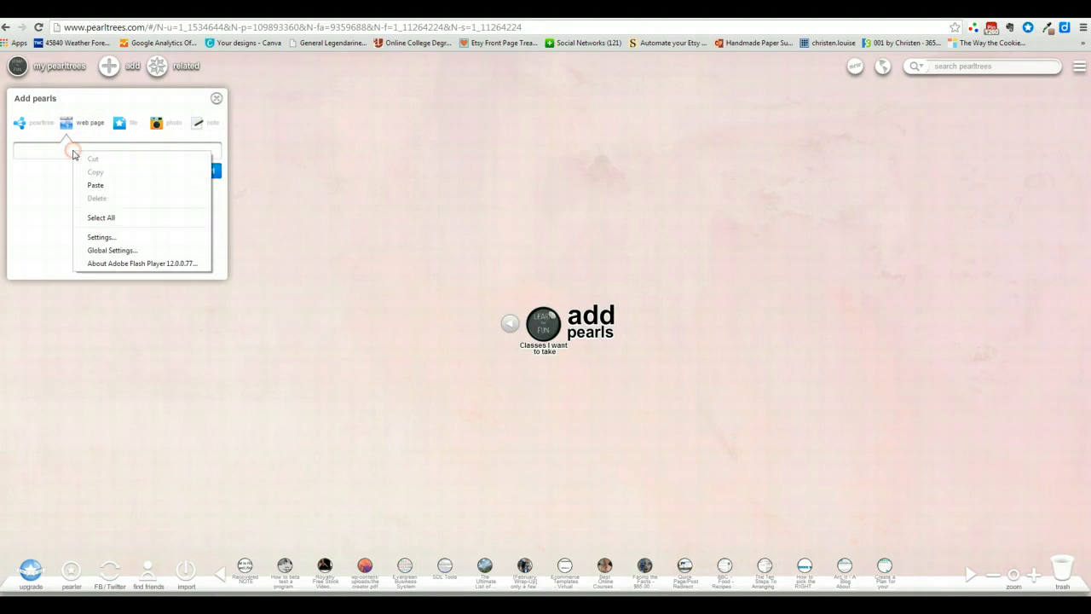
left_click(94, 185)
left_click(189, 170)
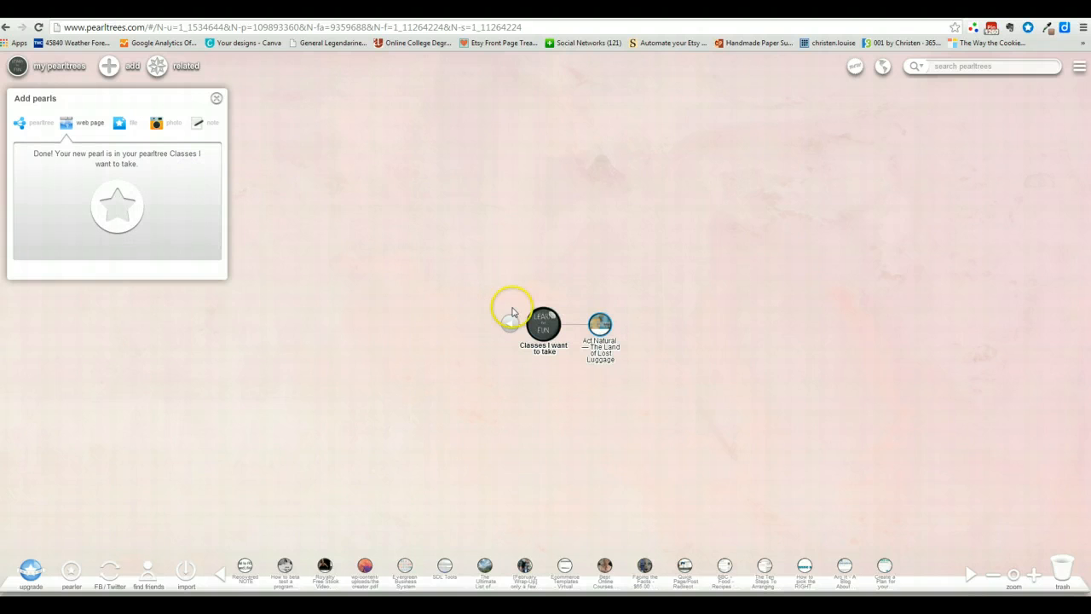
left_click(528, 317)
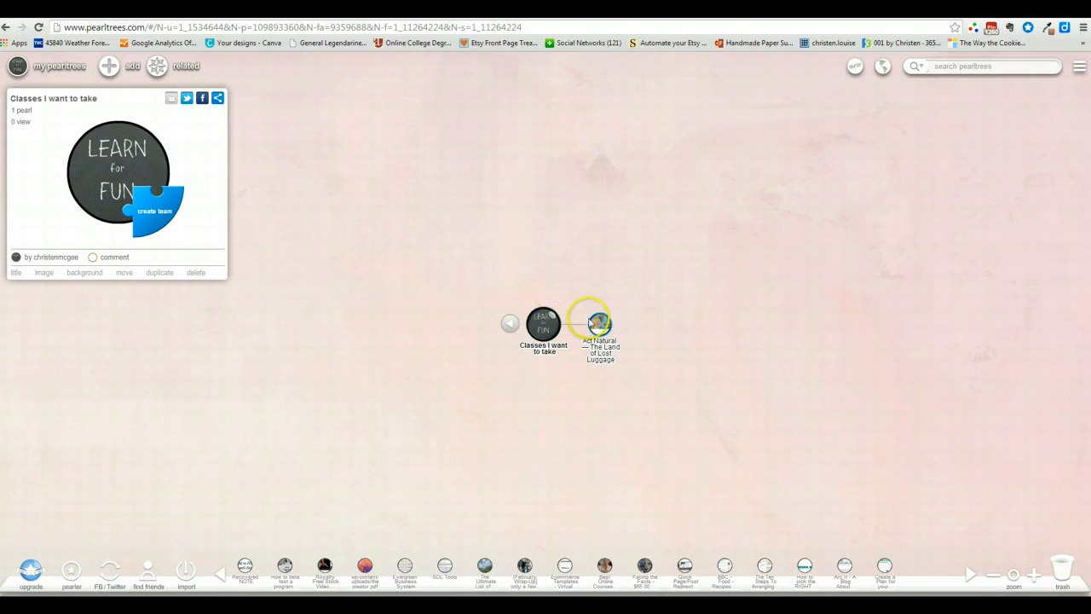
left_click(599, 324)
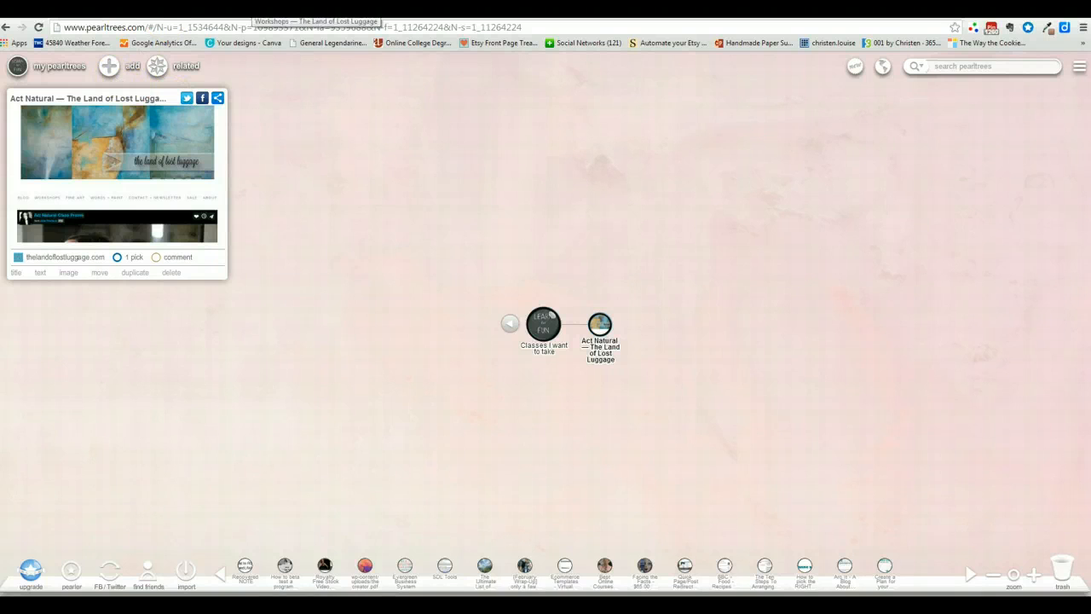
Switch to The Land of Lost Luggage workshops page and start pearling it with the Pearltrees browser extension.
left_click(316, 7)
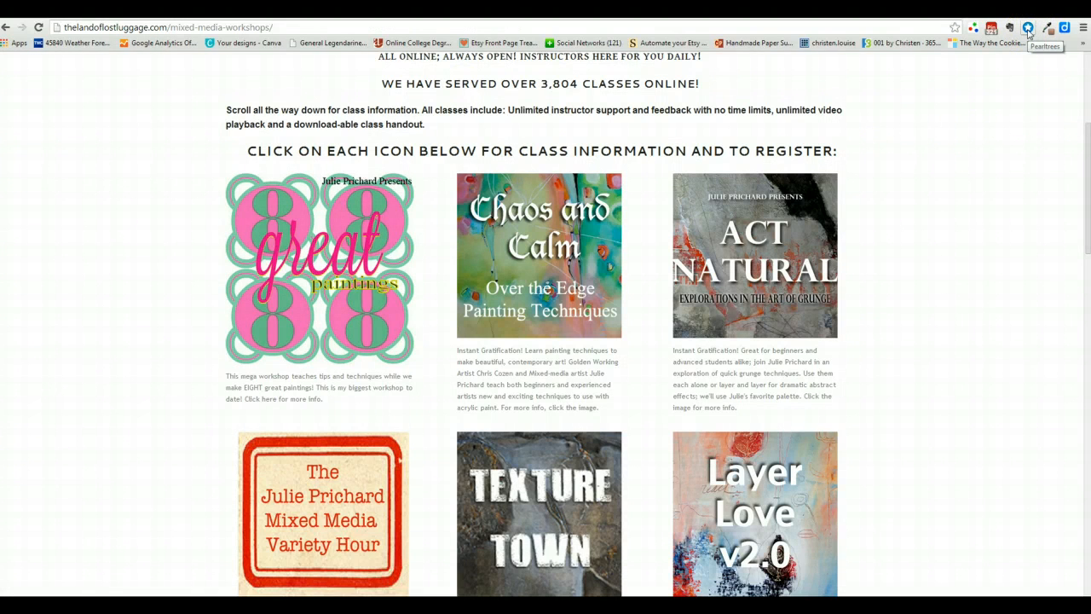
scroll(977, 187, "up", 3)
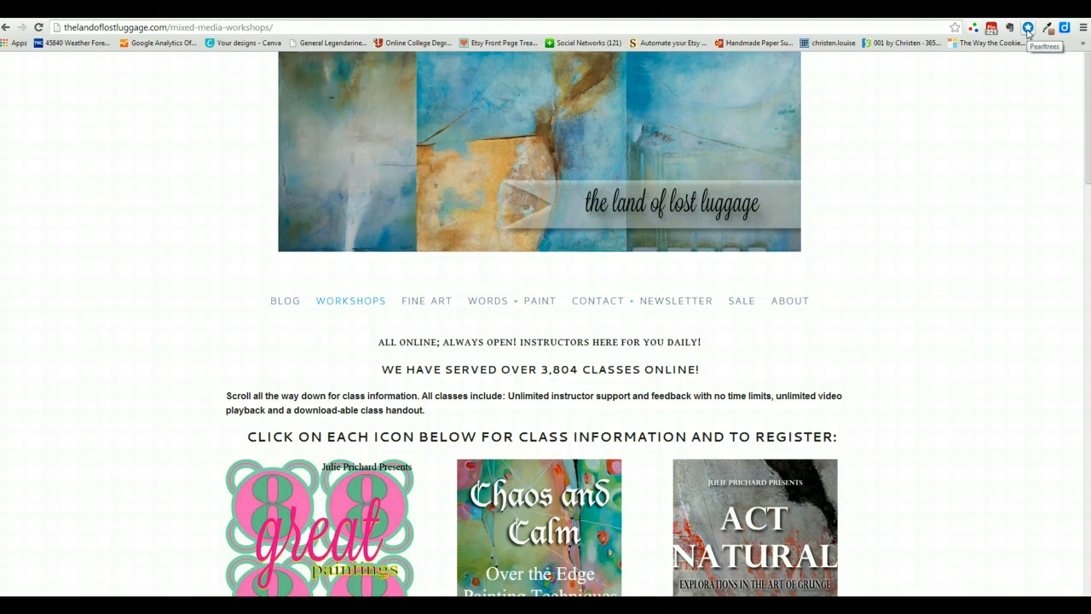
scroll(1015, 212, "down", 2)
scroll(1015, 212, "up", 2)
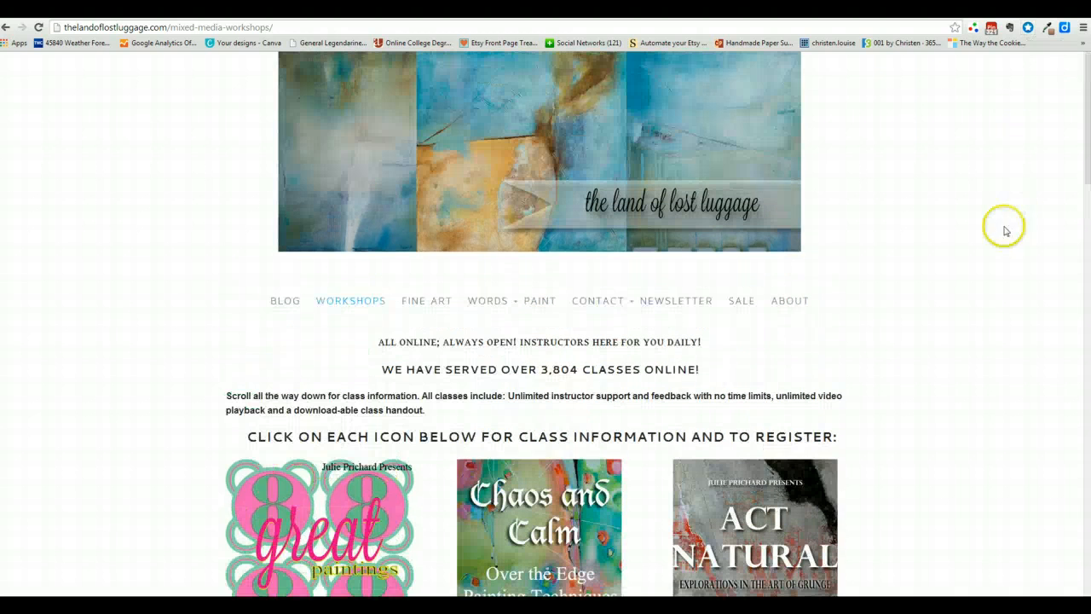
left_click(1028, 28)
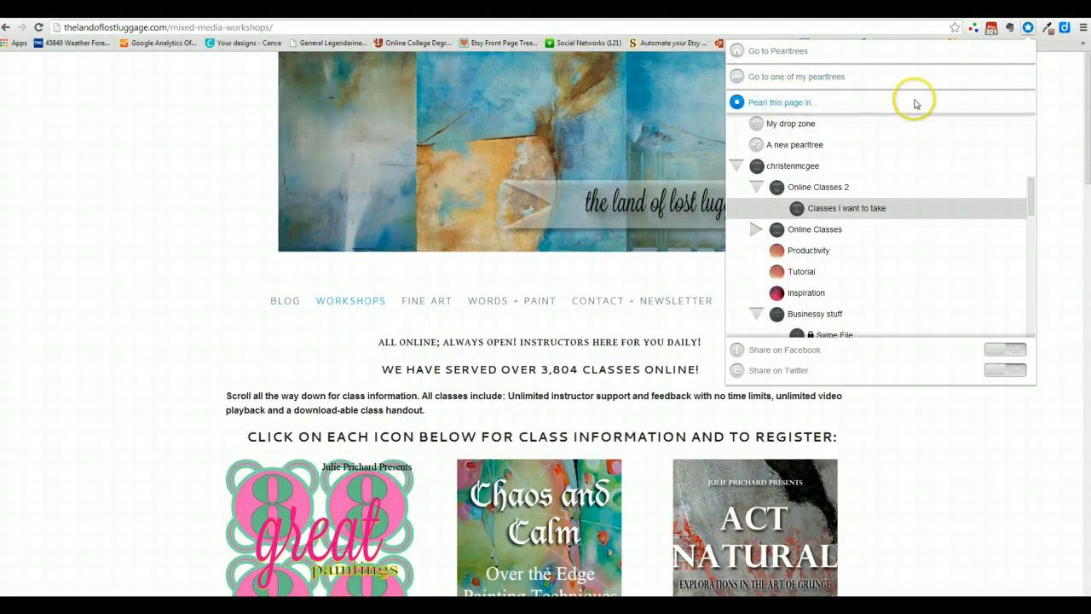
left_click(781, 107)
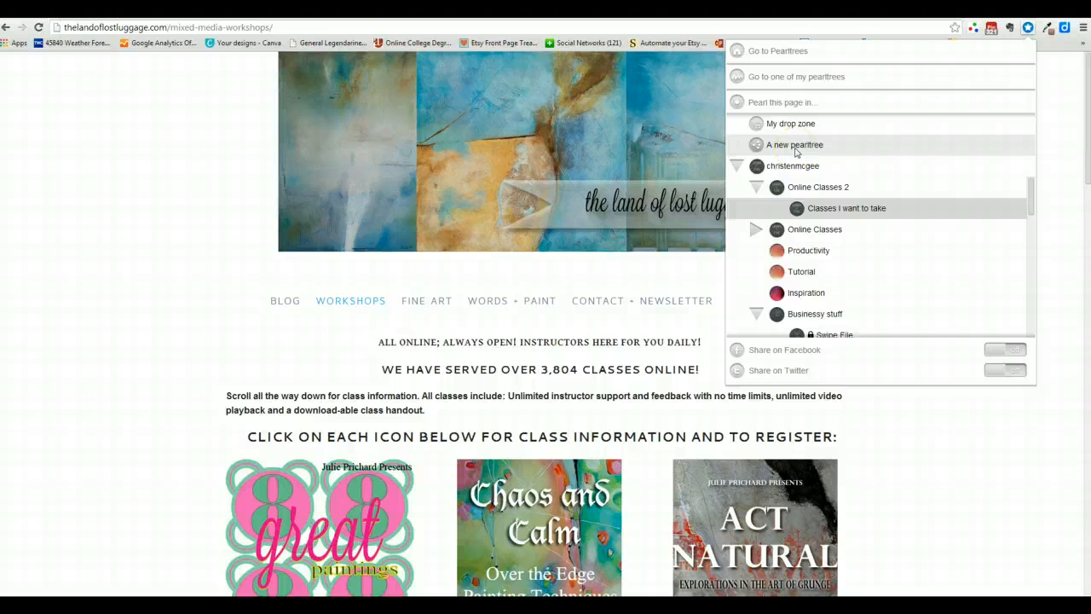
Save the page in a new pearltree named Favorite Teachers, placed inside Online Classes 2.
left_click(795, 147)
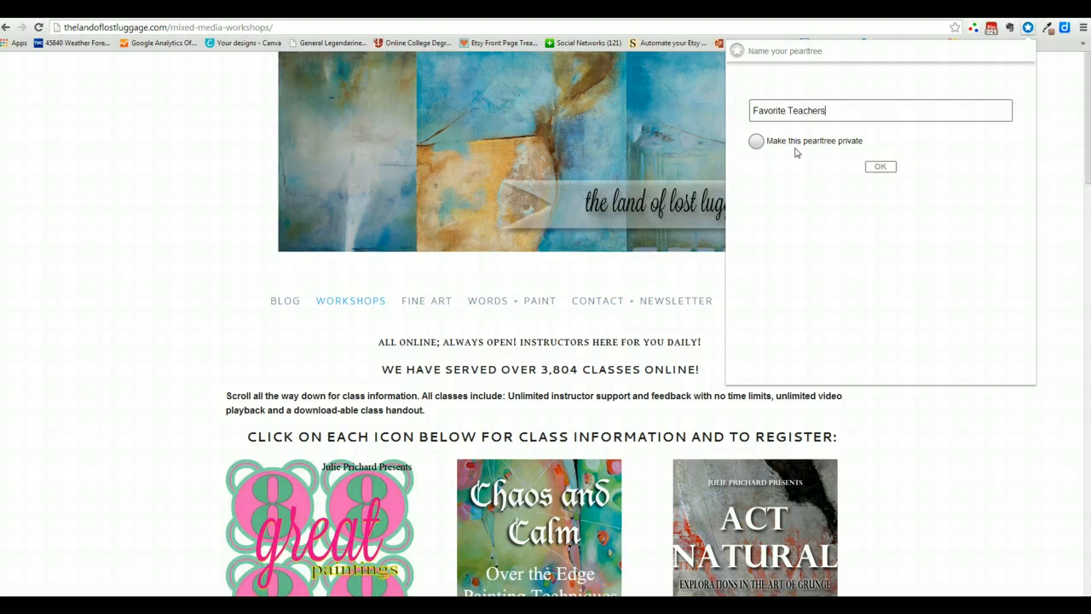
left_click(836, 110)
left_click(880, 168)
left_click(880, 168)
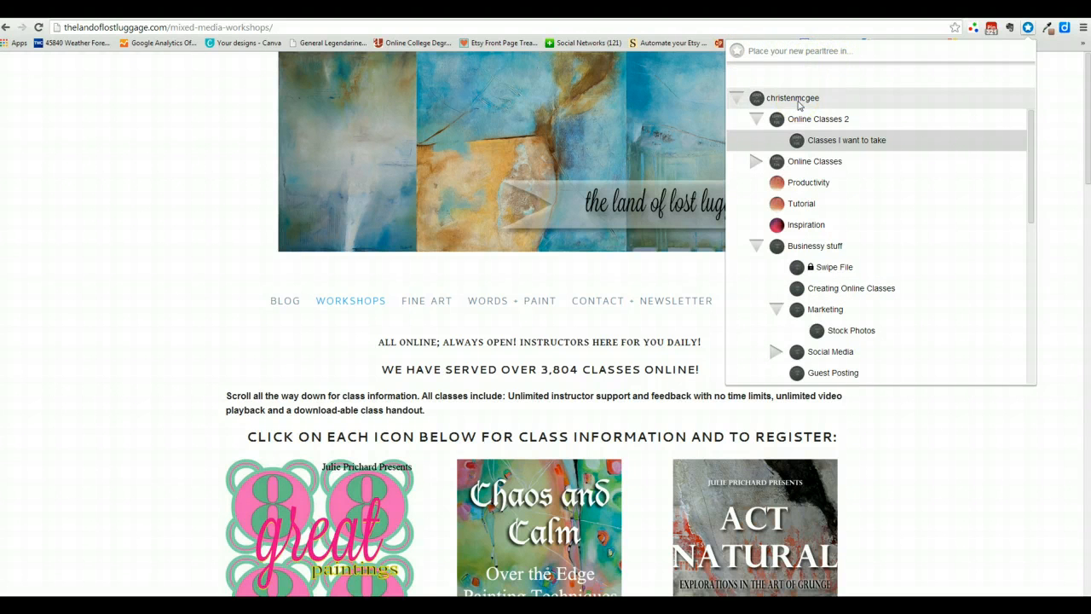
left_click(819, 118)
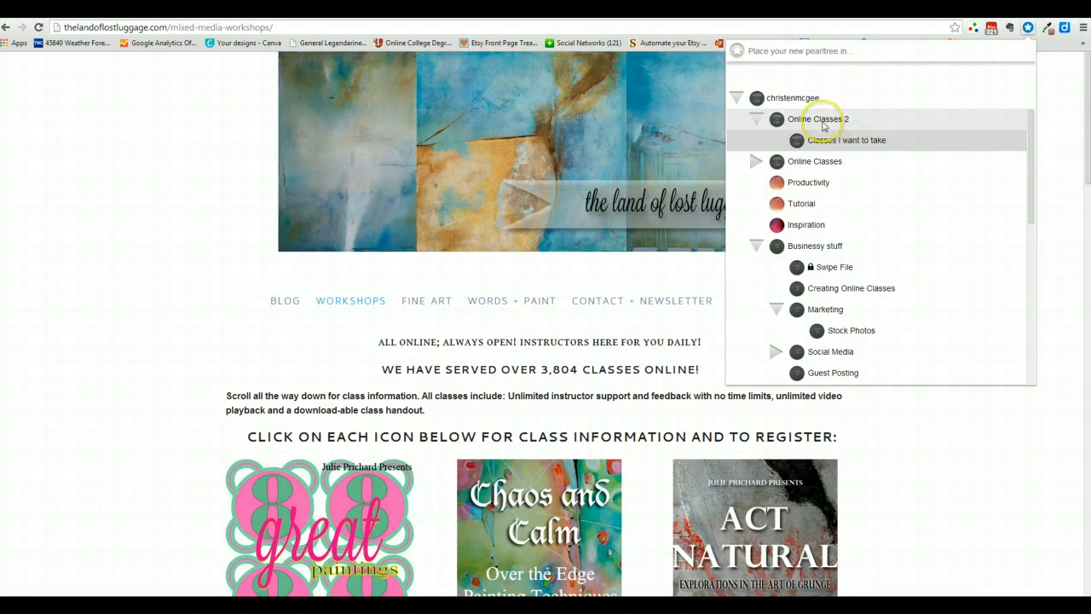
left_click(822, 125)
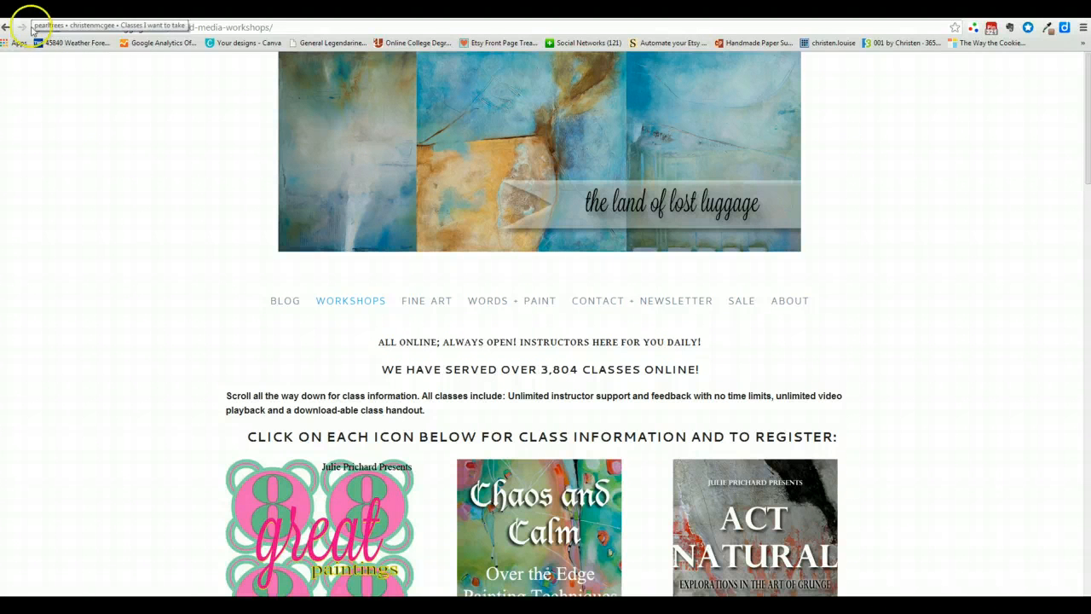
Return to Pearltrees, check the page saved in Favorite Teachers, and go up to Online Classes 2.
left_click(35, 91)
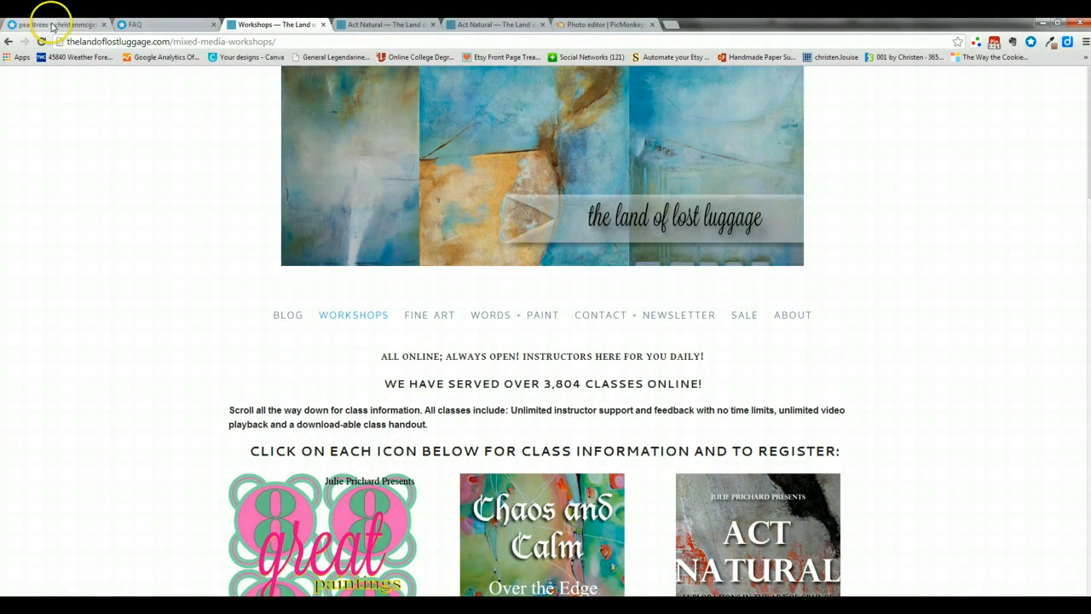
left_click(51, 24)
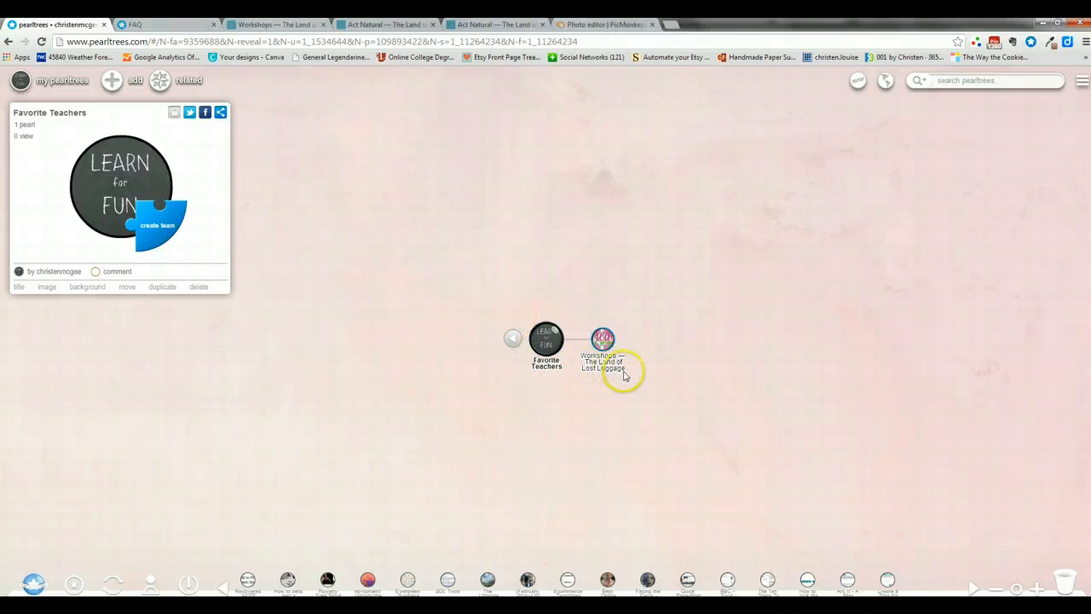
left_click(607, 24)
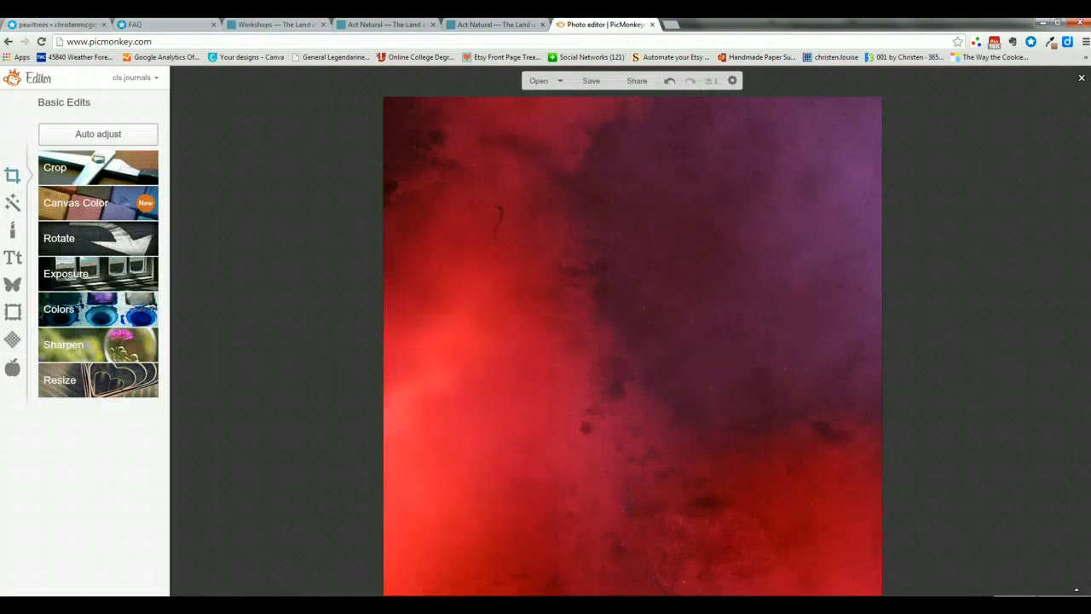
left_click(58, 24)
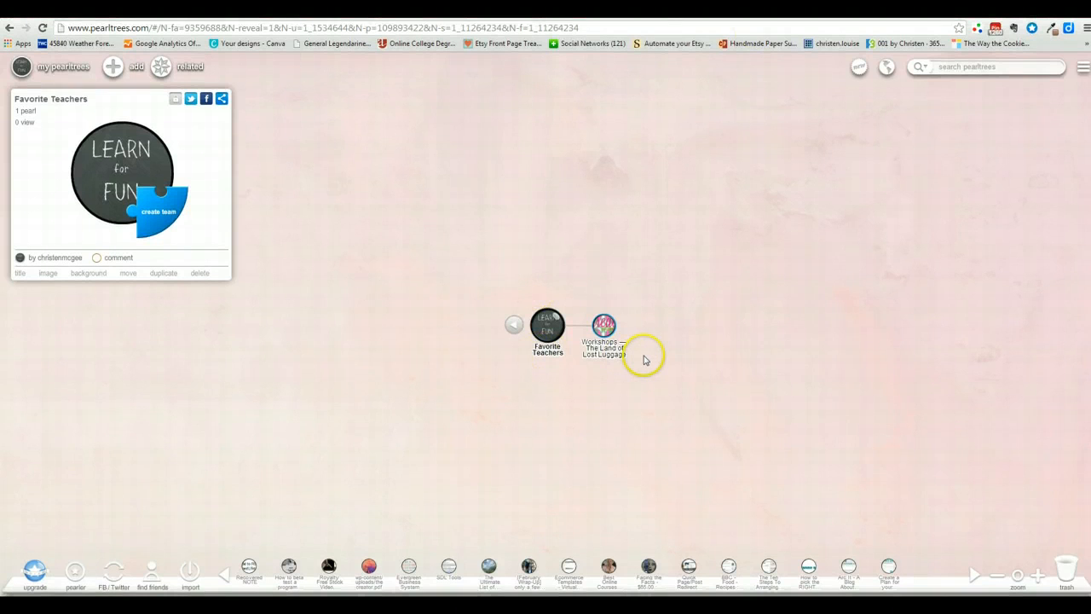
left_click(515, 326)
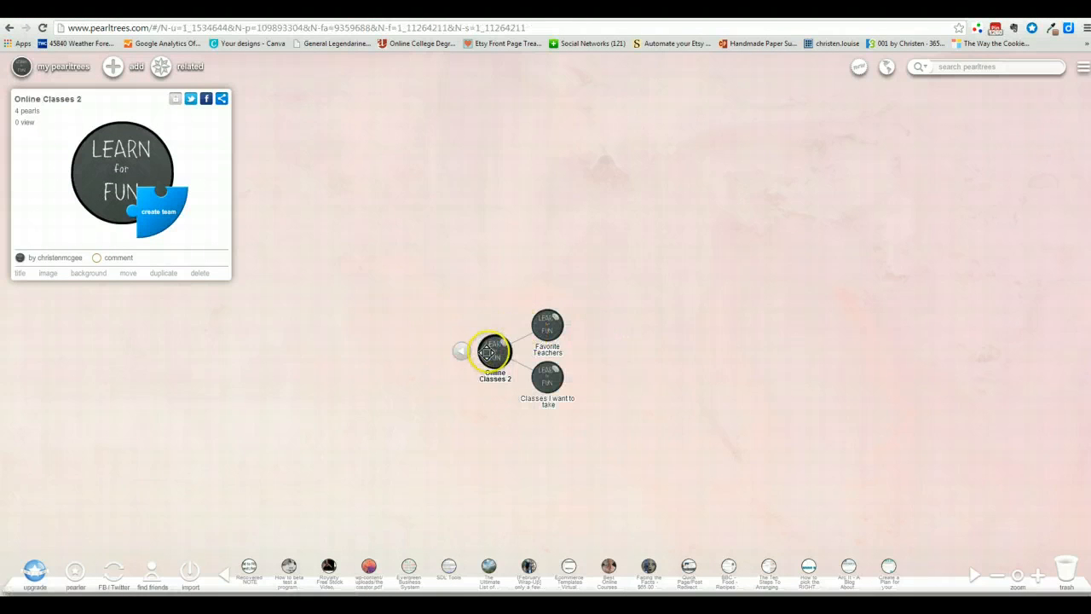
Look inside the Classes I want to take pearltree and return to its parent, Online Classes 2.
left_click_drag(489, 347, 534, 269)
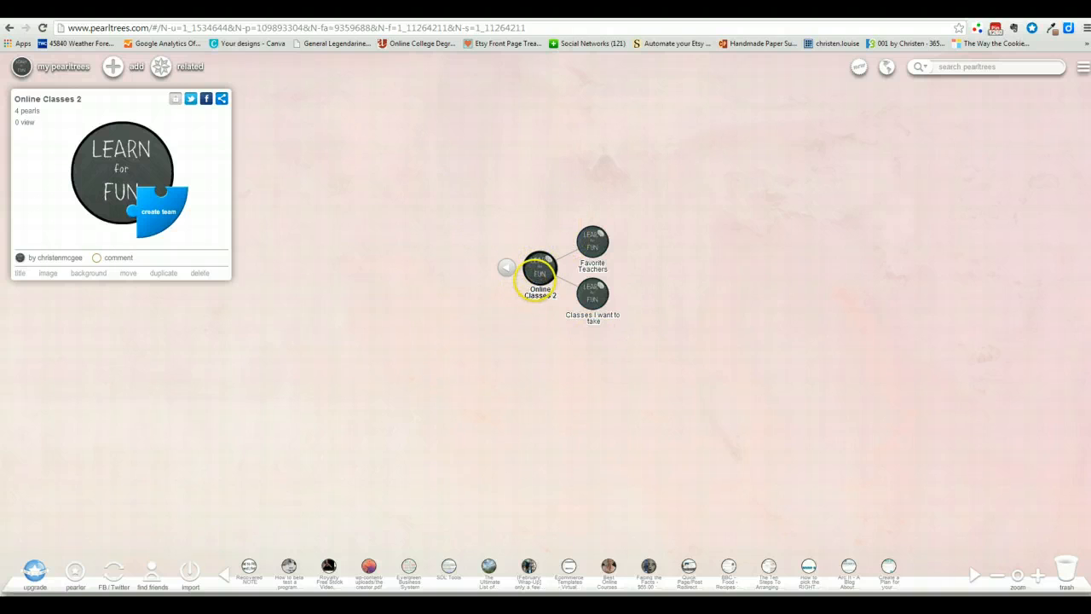
left_click_drag(537, 266, 555, 268)
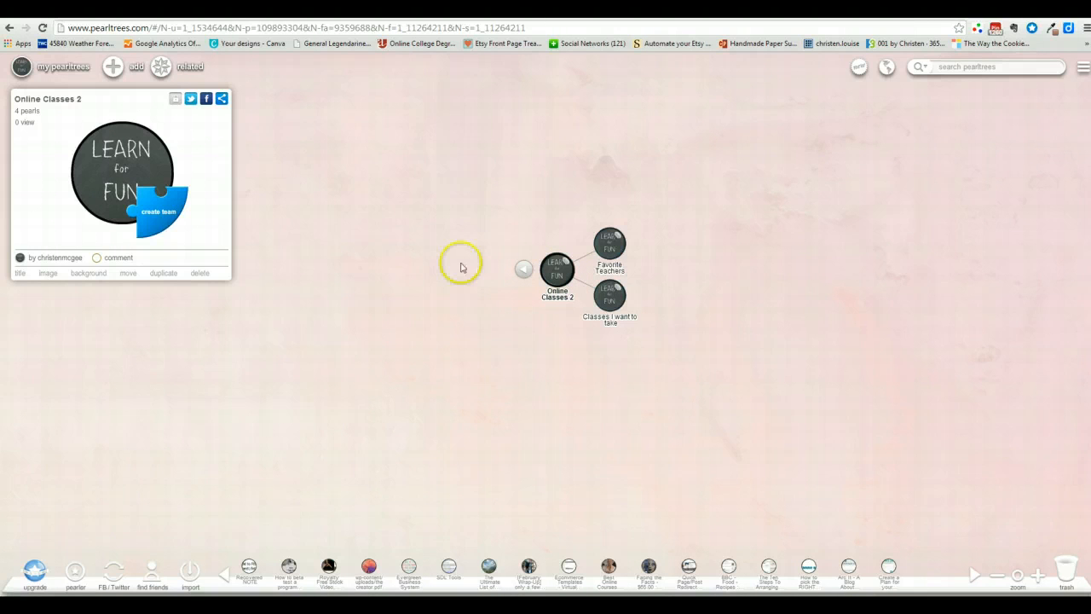
left_click(523, 270)
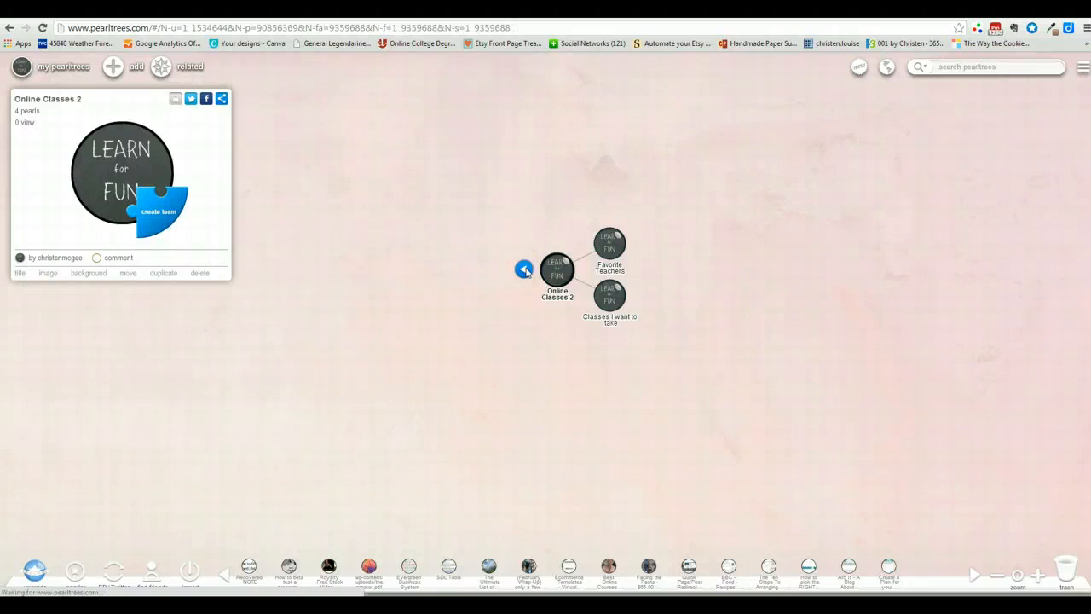
left_click(573, 274)
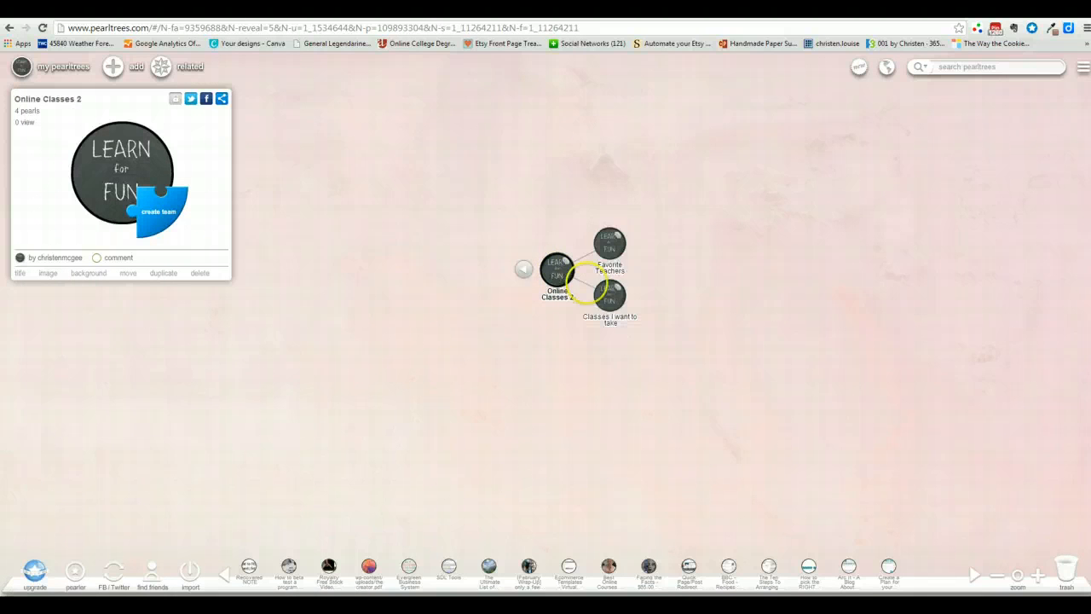
left_click(608, 294)
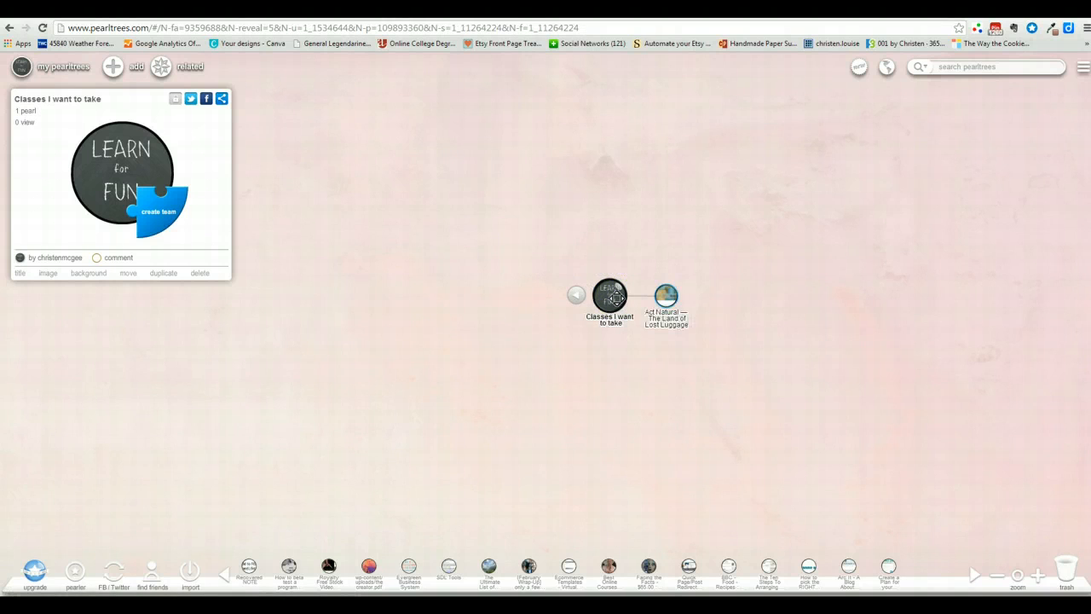
left_click(580, 302)
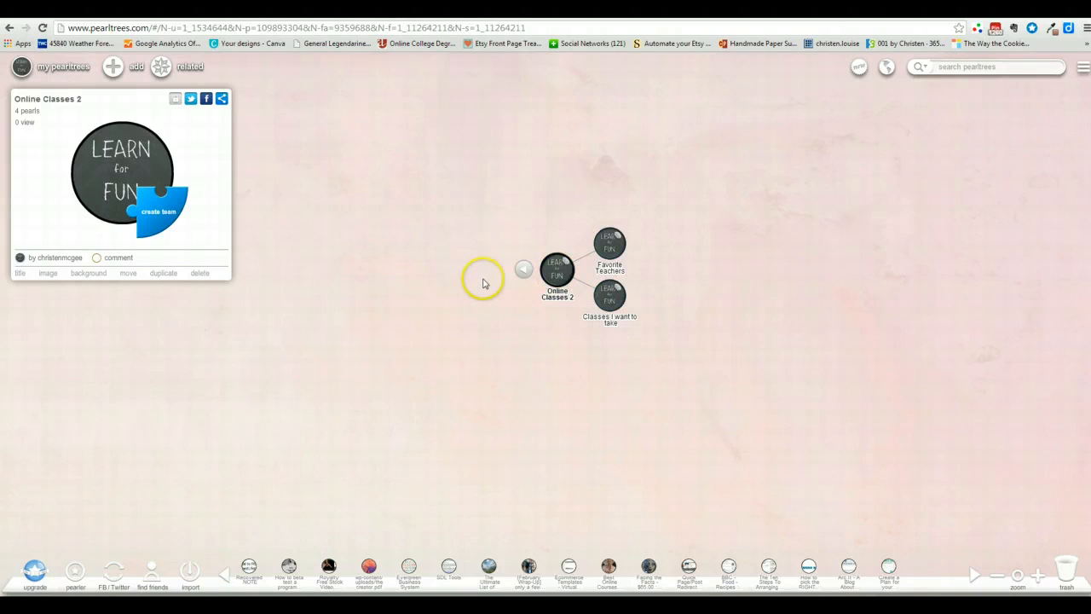
Add a pearltree named Classes I'm Taking inside Online Classes 2, opening it once created, and return to Online Classes 2.
left_click(113, 69)
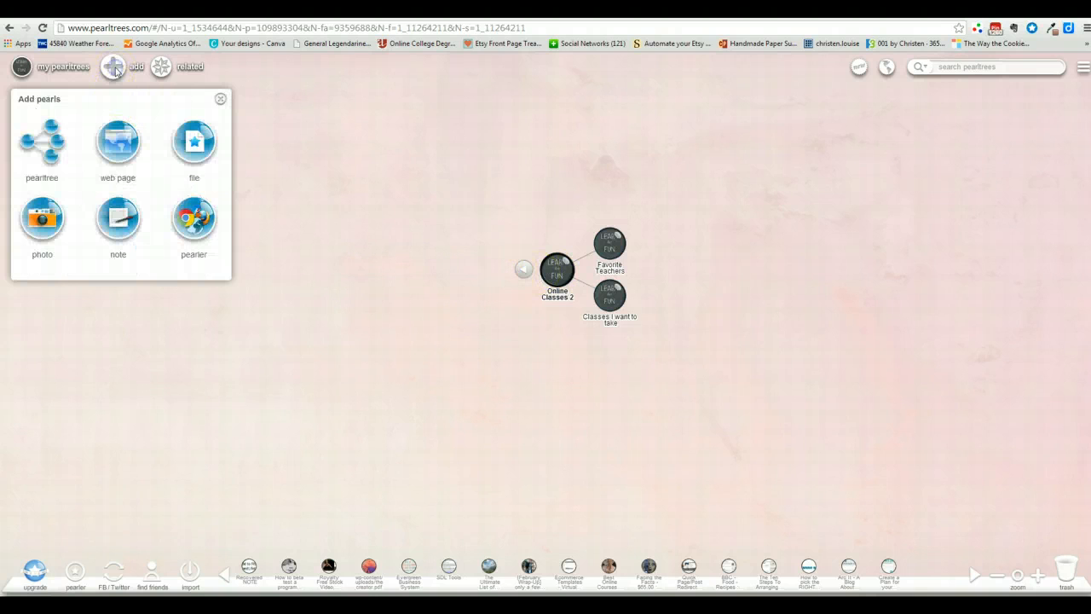
left_click(56, 150)
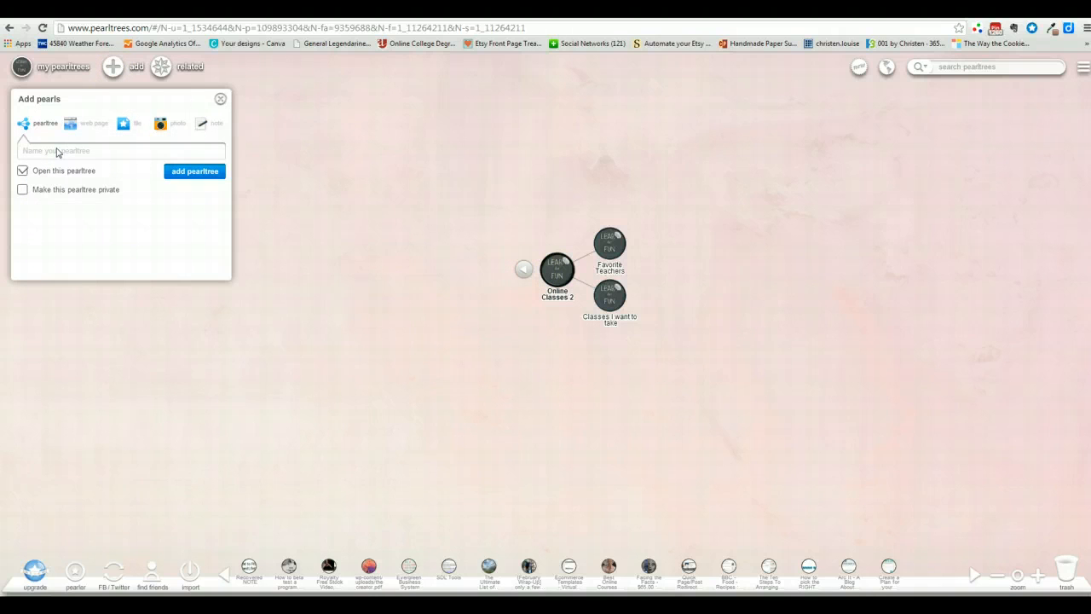
left_click(57, 150)
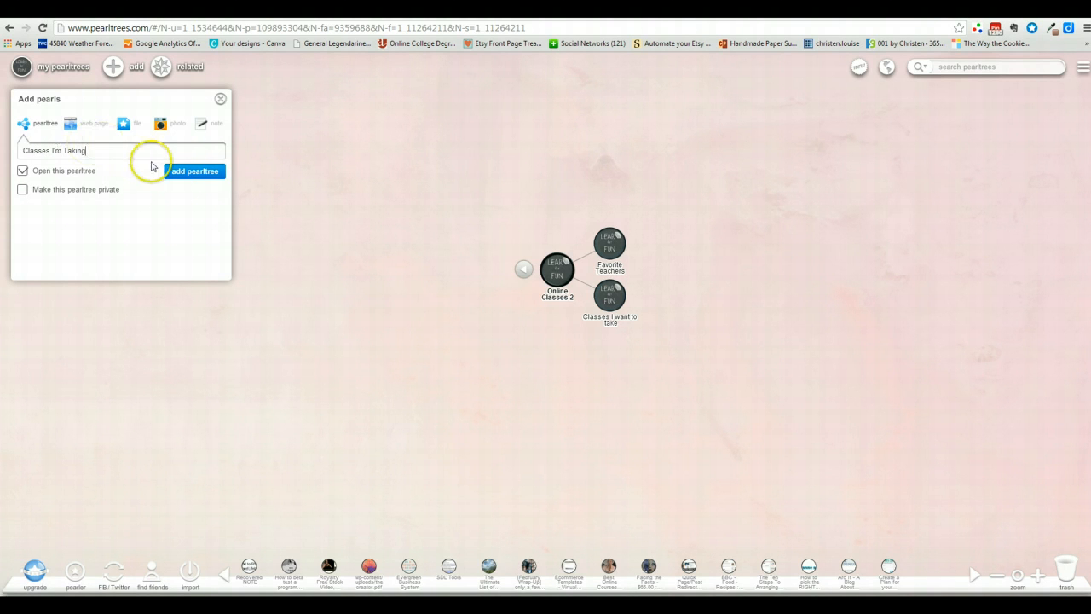
left_click(191, 171)
left_click(597, 222)
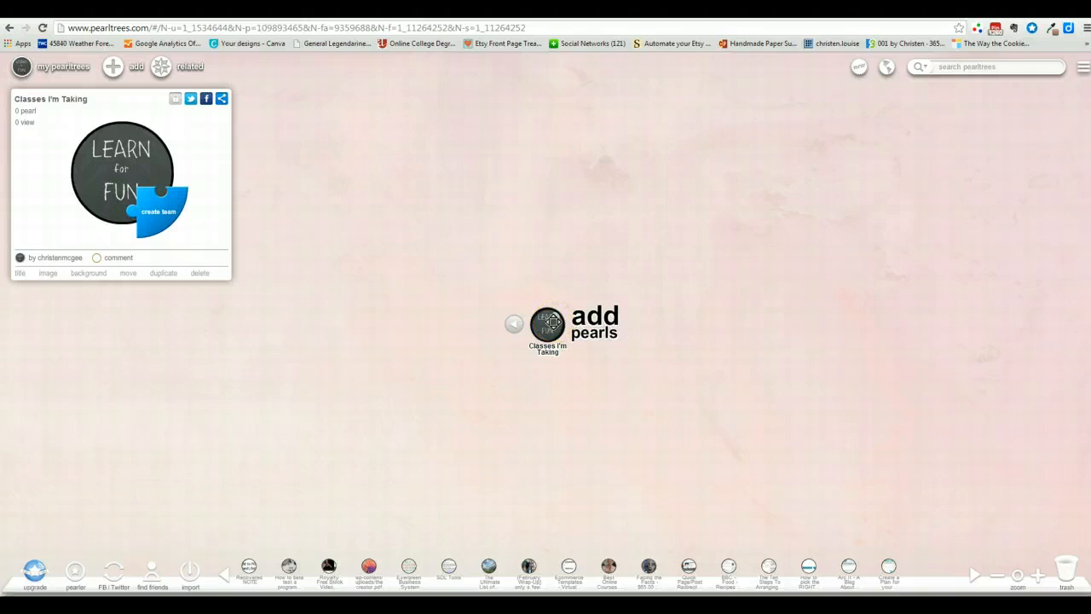
left_click(554, 316)
left_click(514, 325)
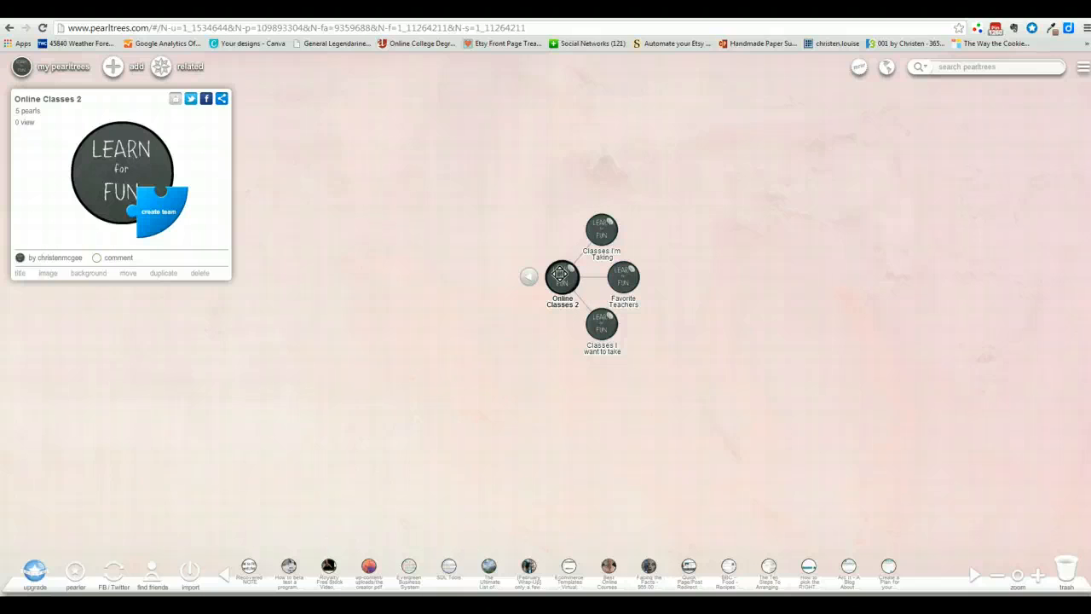
Go up to the account's main pearltree and browse its recently used backgrounds without choosing one.
left_click(528, 275)
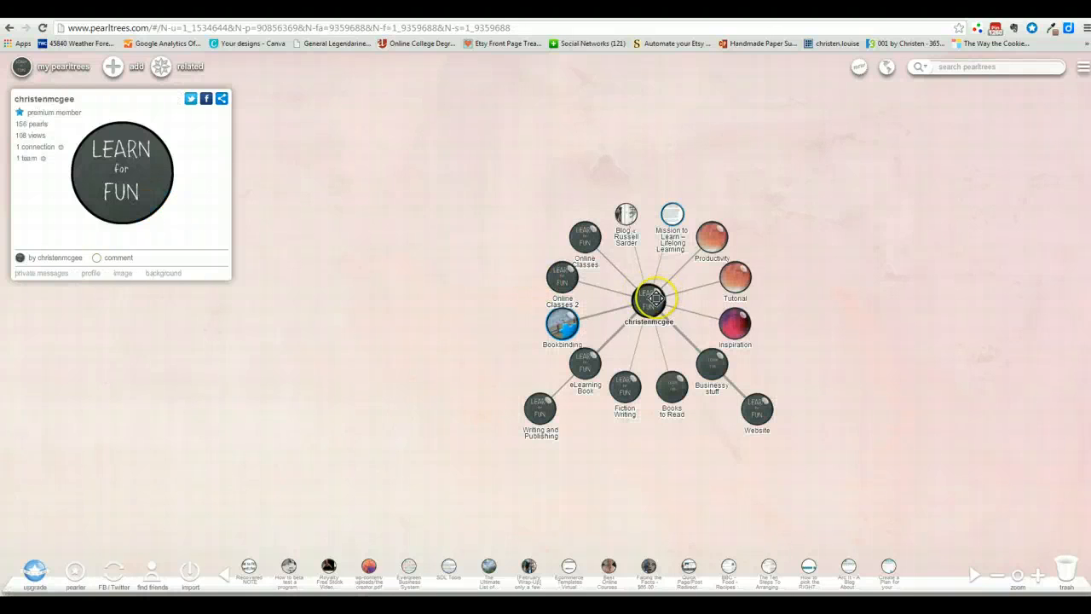
left_click_drag(656, 298, 547, 274)
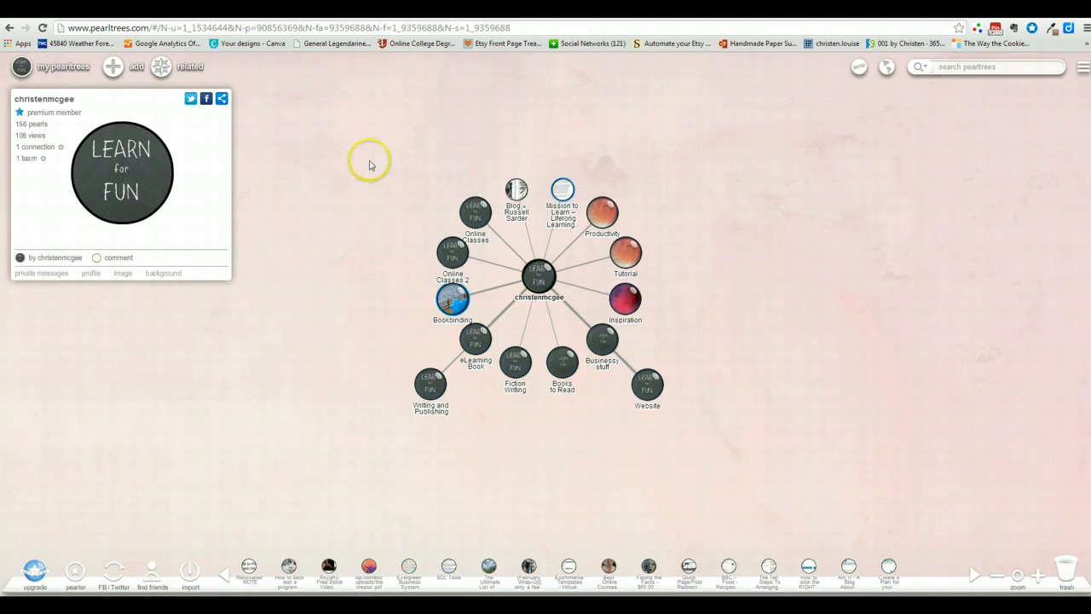
left_click(165, 275)
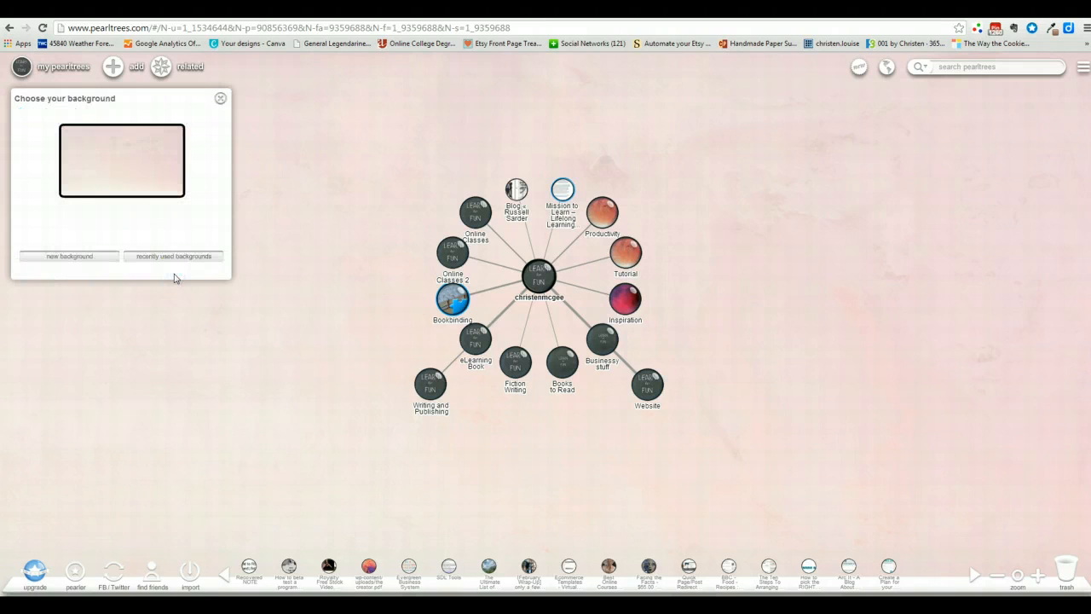
left_click(184, 257)
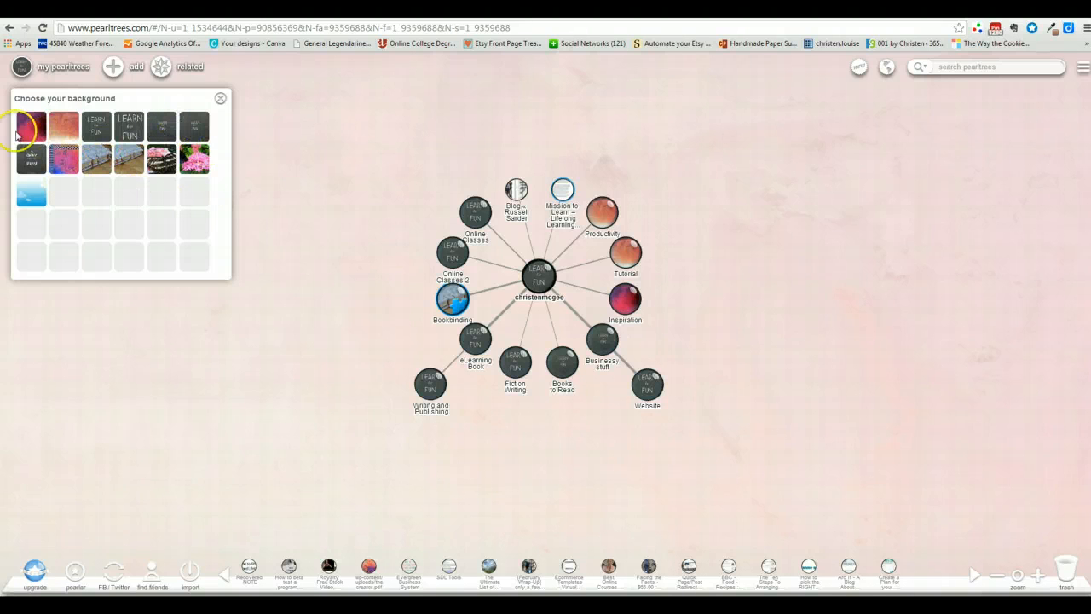
left_click(219, 100)
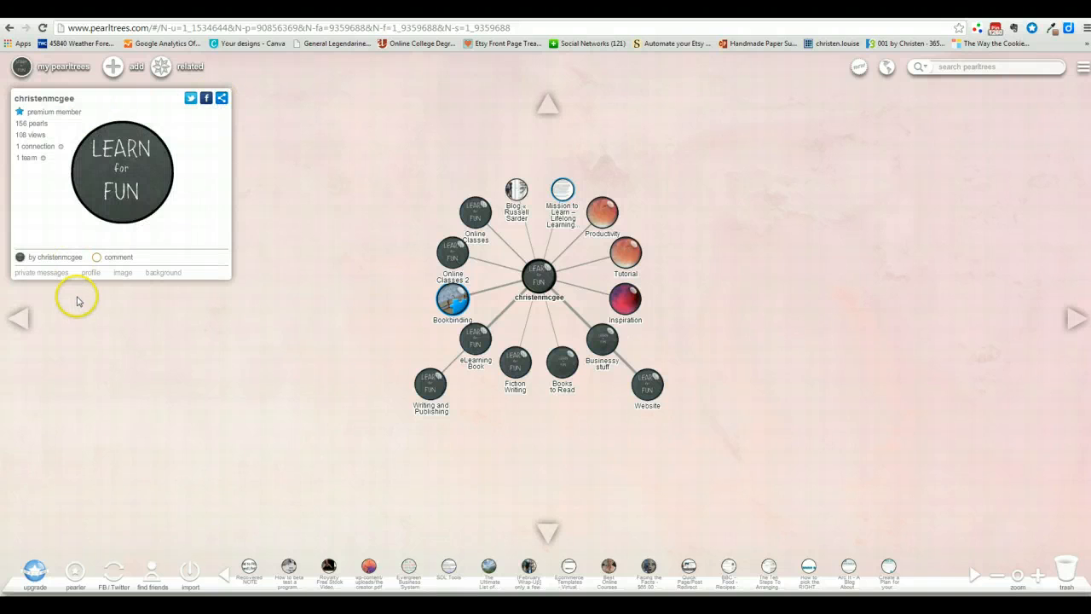
Upload Deep Grunge Watercolor_2 from the Website Backgrounds folder as the main pearltree's new background.
left_click(162, 272)
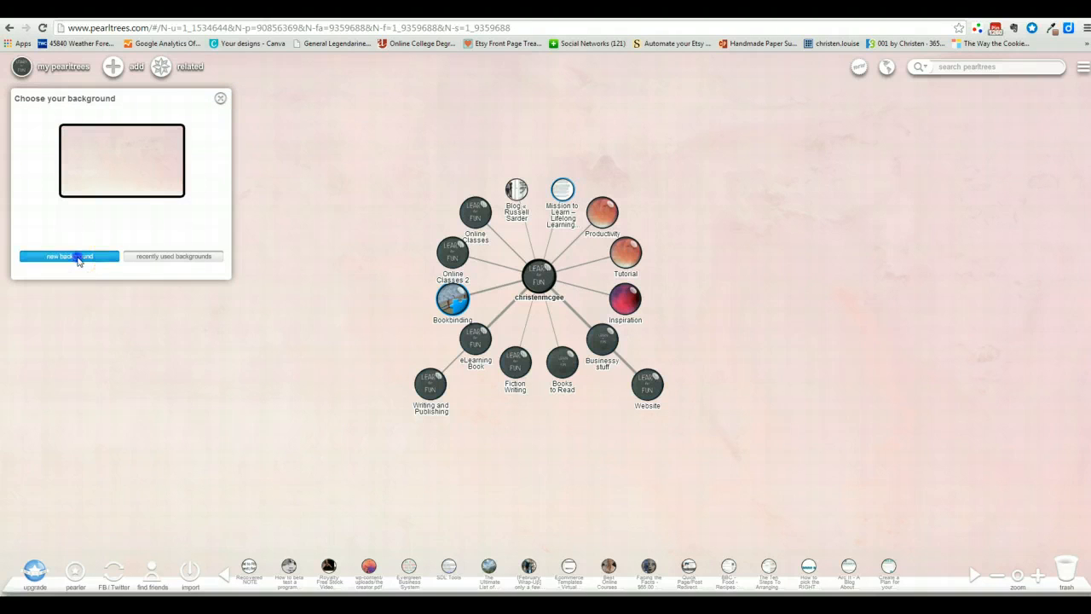
left_click(78, 260)
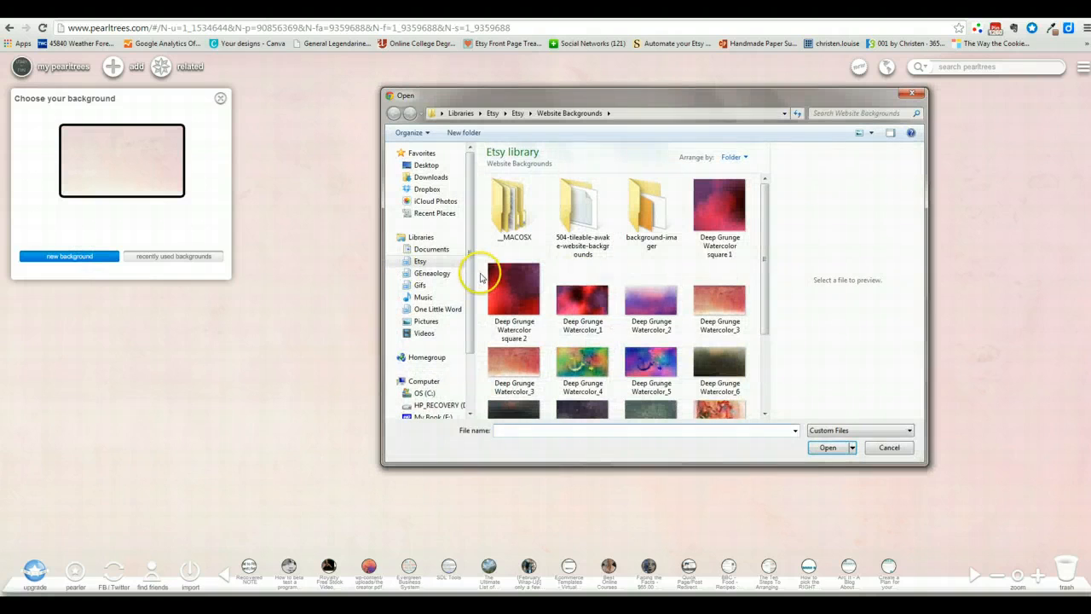
left_click(628, 302)
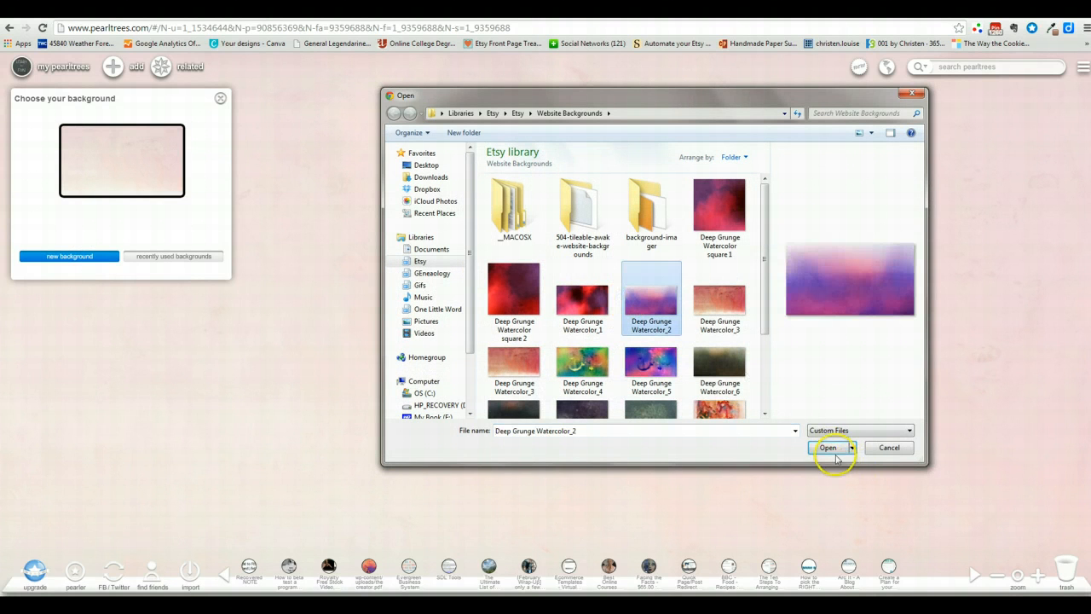
scroll(607, 358, "down", 2)
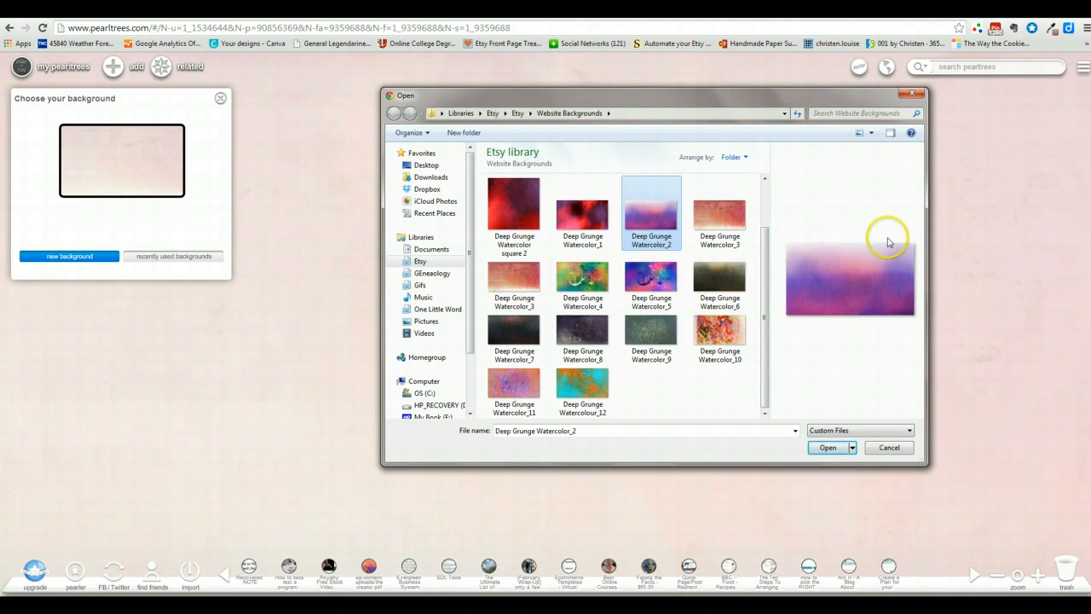
left_click(828, 452)
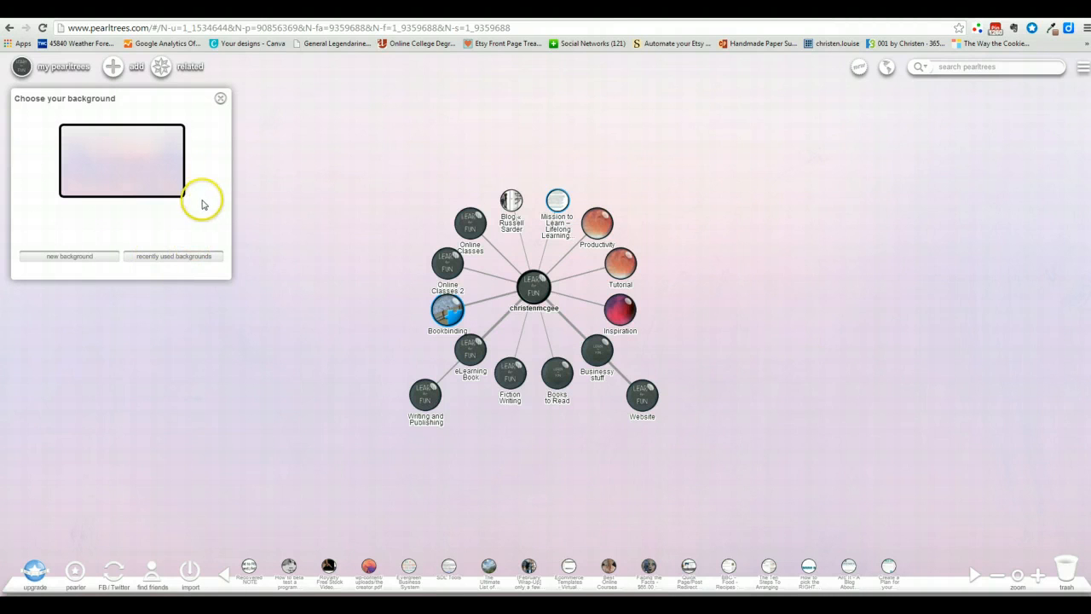
left_click(222, 100)
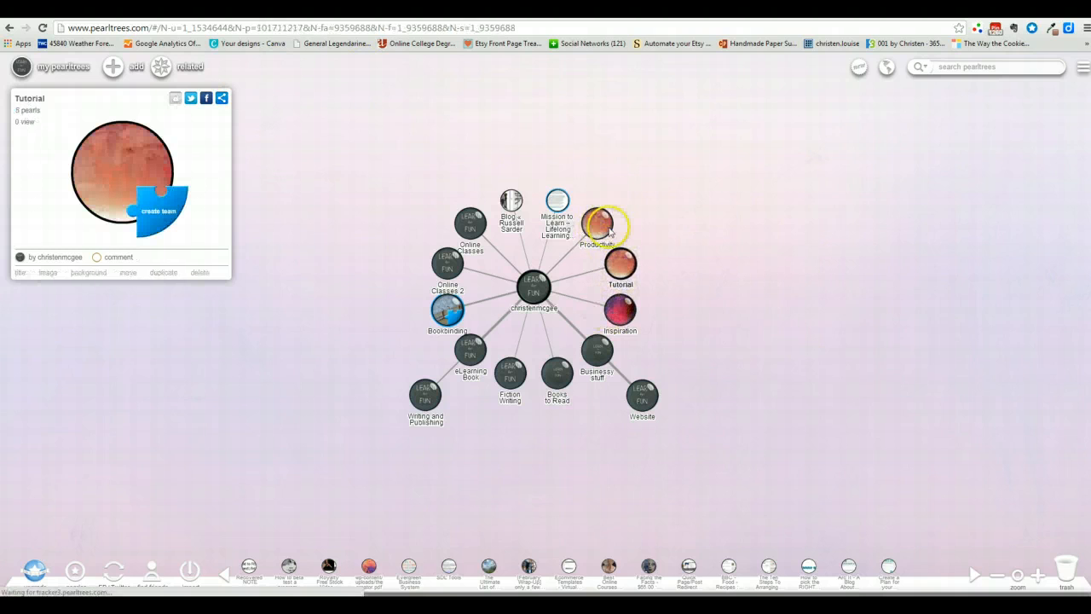
Upload Deep Grunge Watercolor square 2 as the Businessy stuff pearltree's image, and select the main pearltree again.
left_click(607, 350)
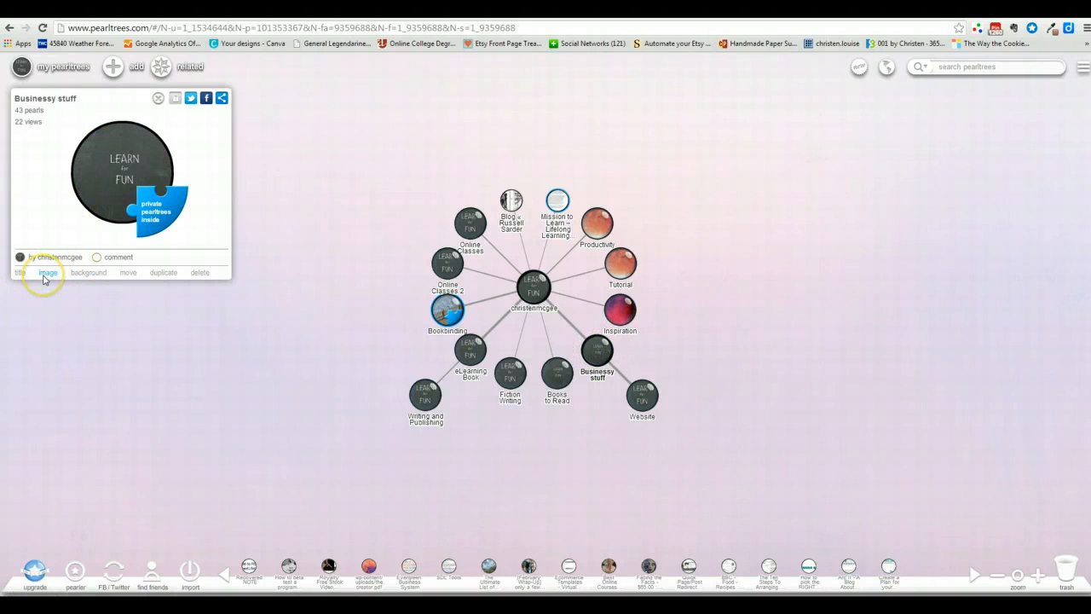
left_click(46, 275)
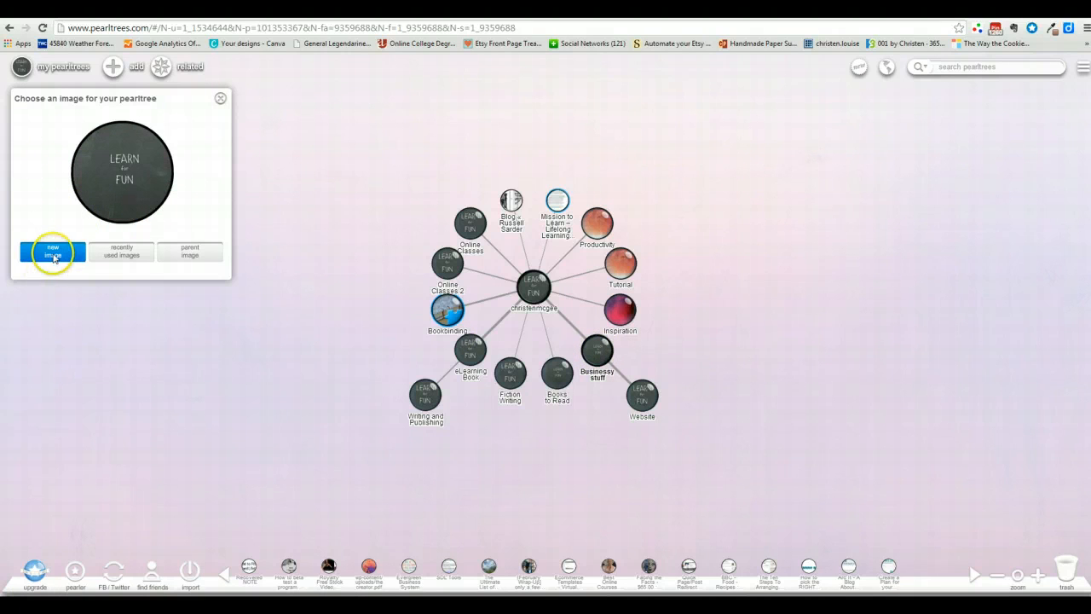
left_click(52, 254)
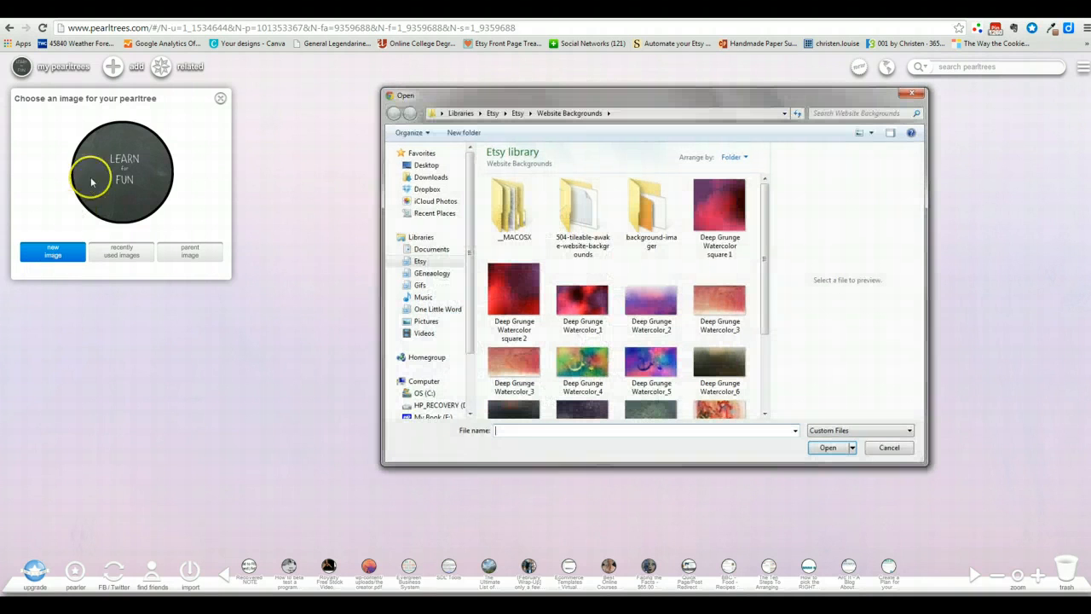
left_click(507, 305)
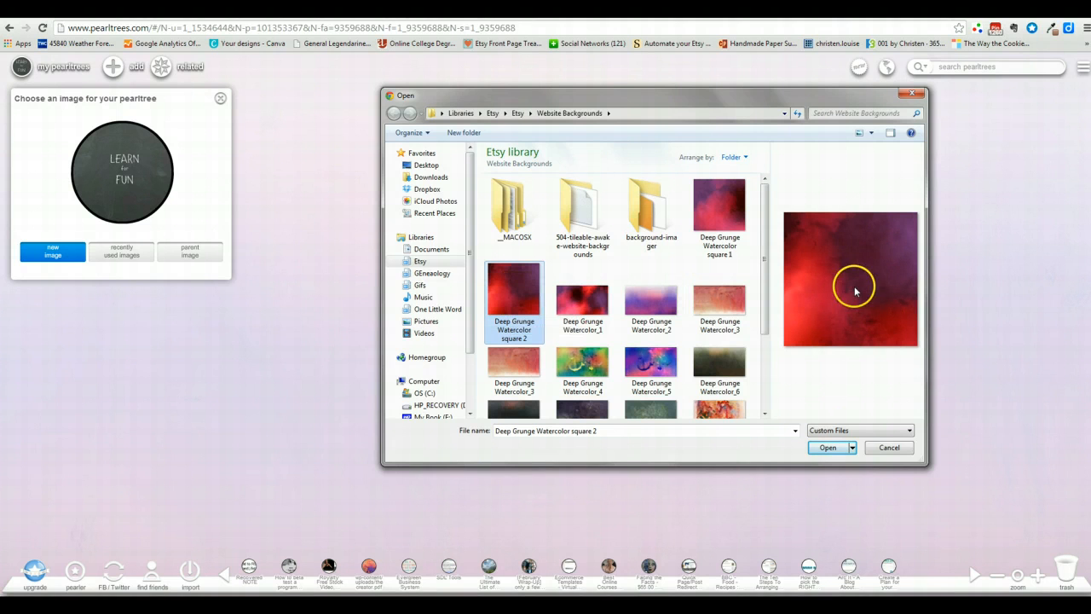
left_click(827, 448)
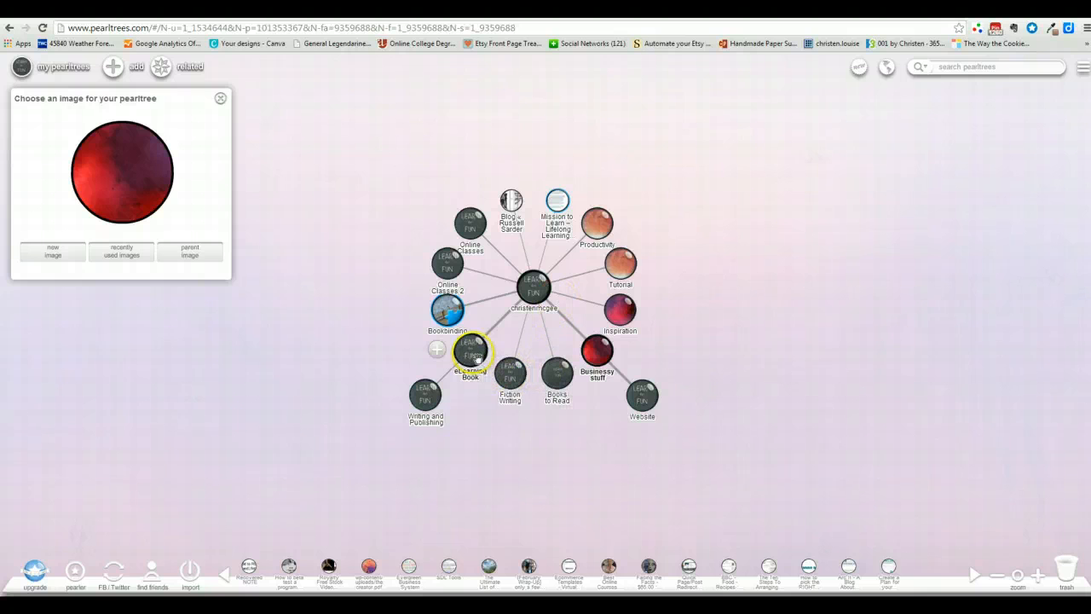
left_click(531, 291)
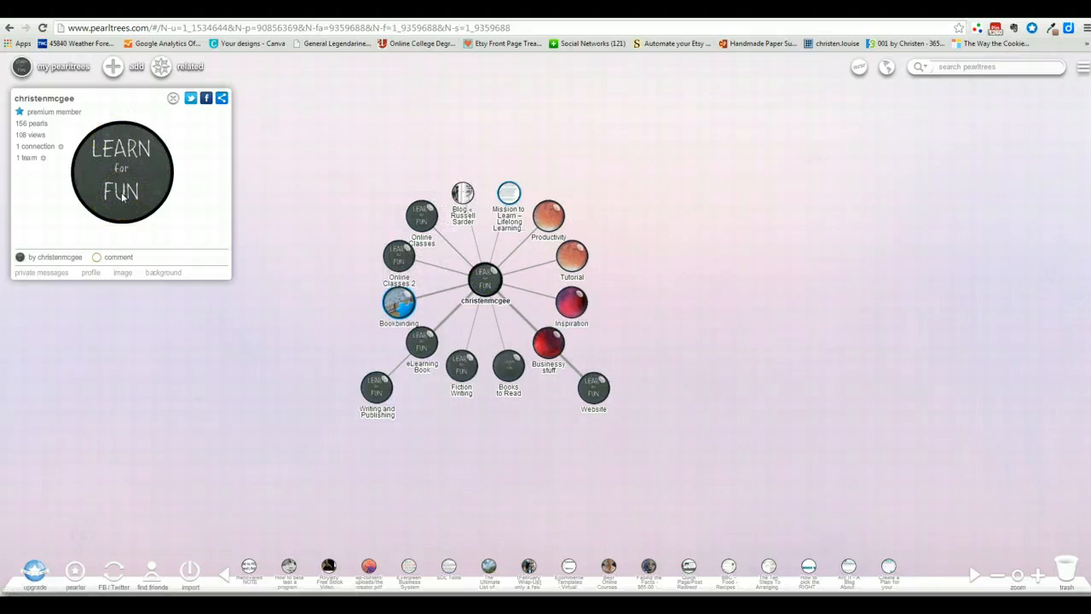
View the team details of the Bookbinding pearltree.
left_click_drag(486, 279, 564, 277)
left_click(849, 267)
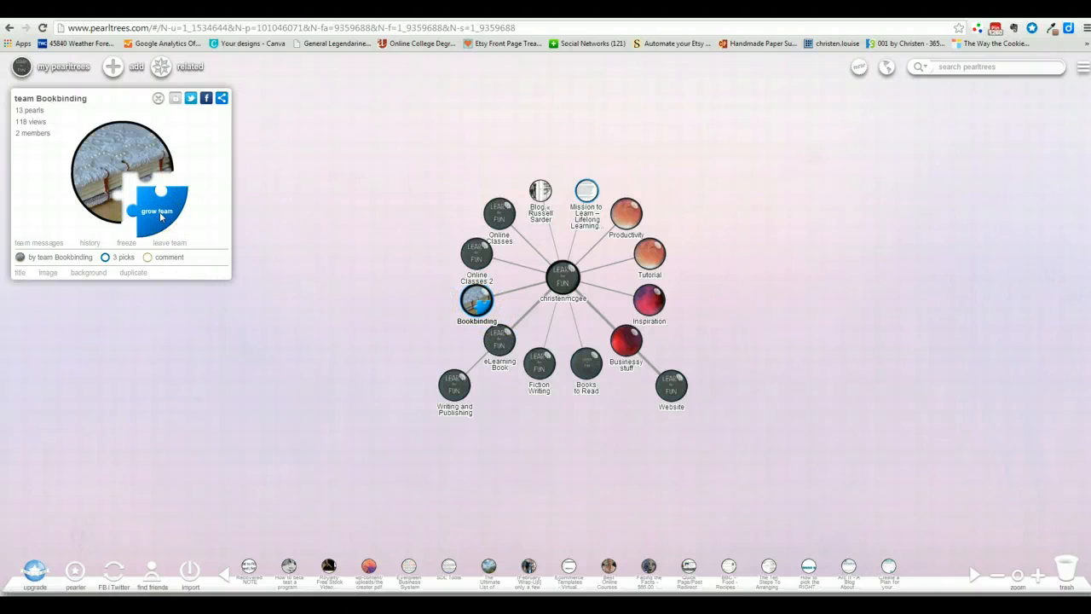
left_click(716, 236)
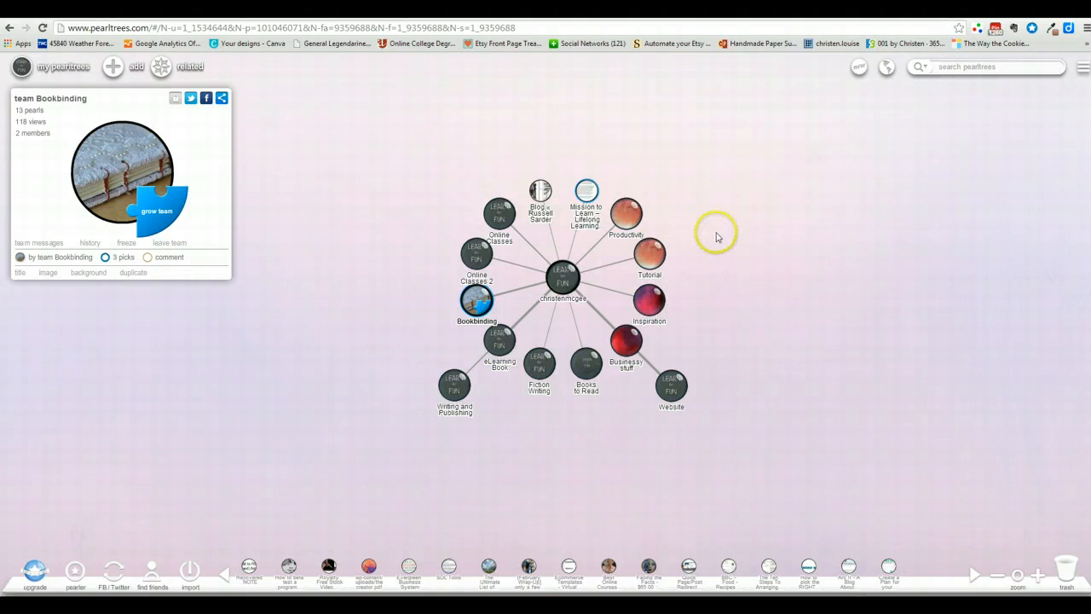
Return from the Bookbinding team to the details of the account's main pearltree.
left_click(558, 277)
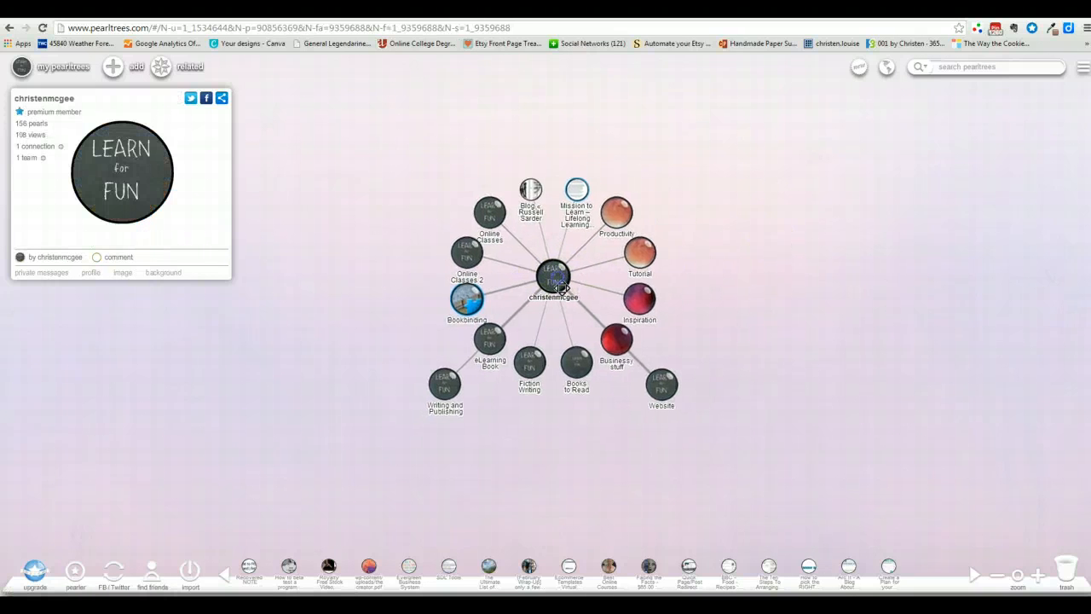
left_click(825, 249)
left_click(750, 230)
left_click(600, 269)
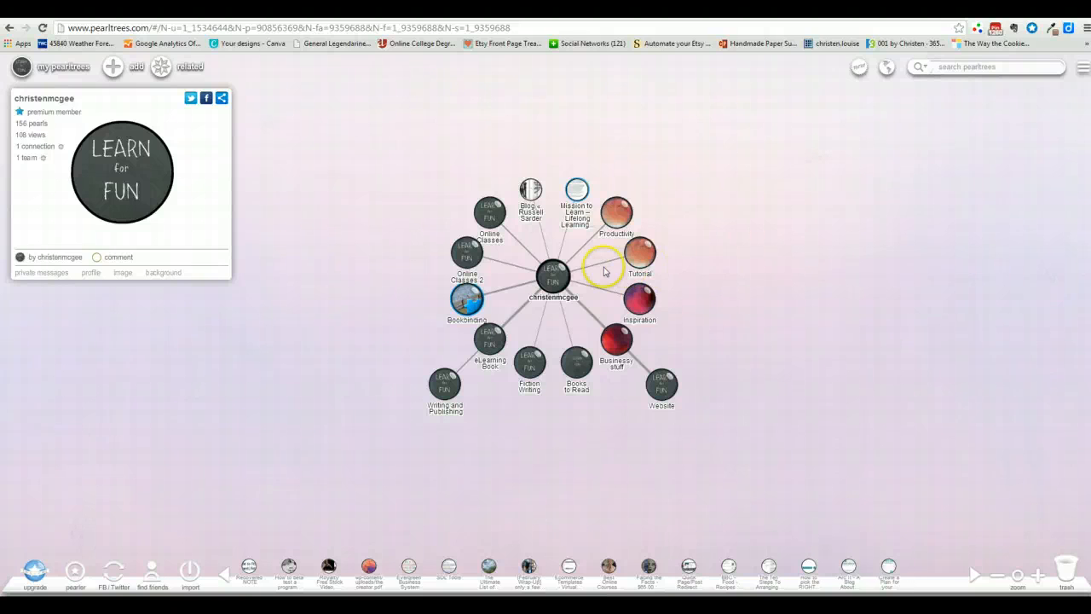
left_click(619, 166)
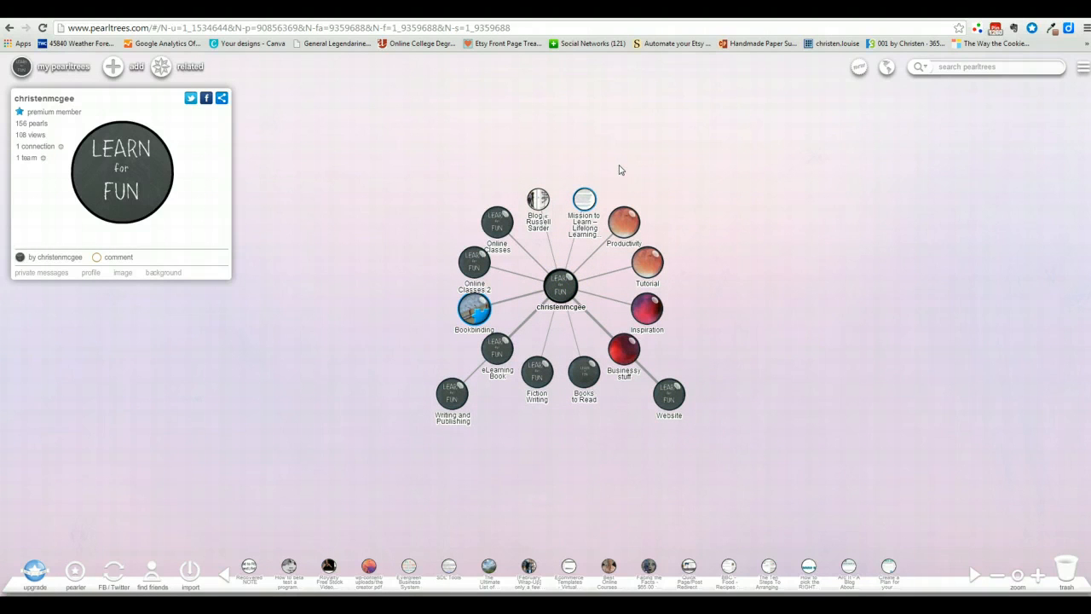
left_click(609, 188)
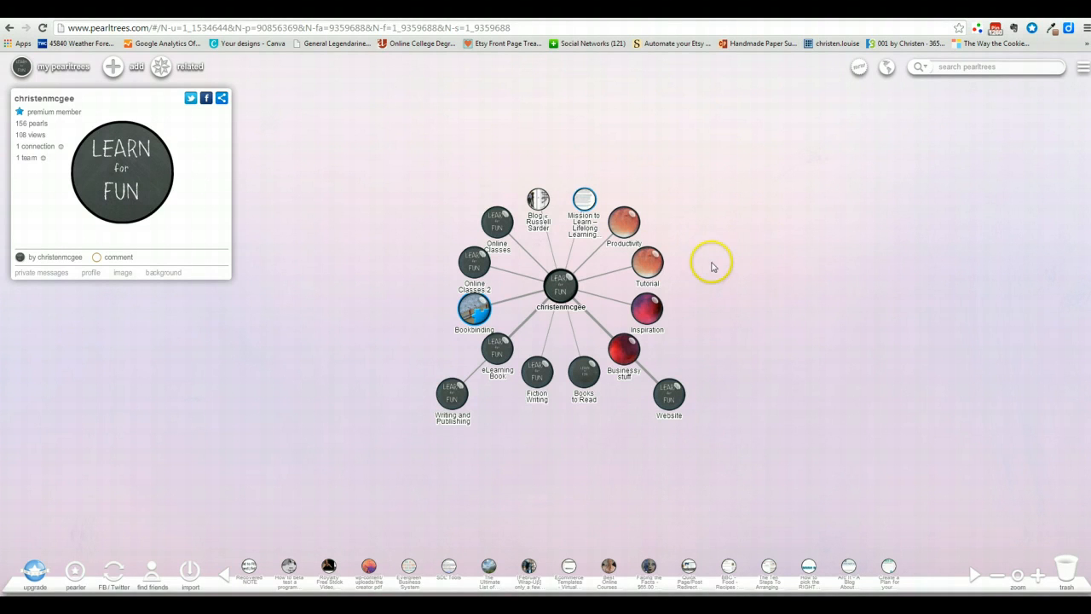
View the details of the Tutorial pearltree and select the account's main pearltree again.
left_click(648, 259)
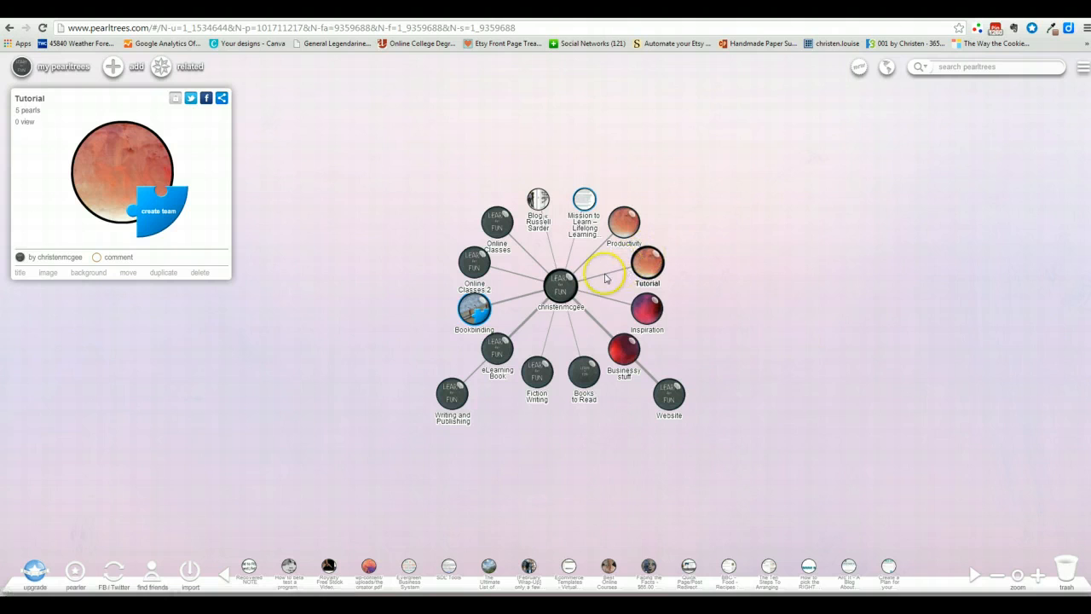
left_click(560, 287)
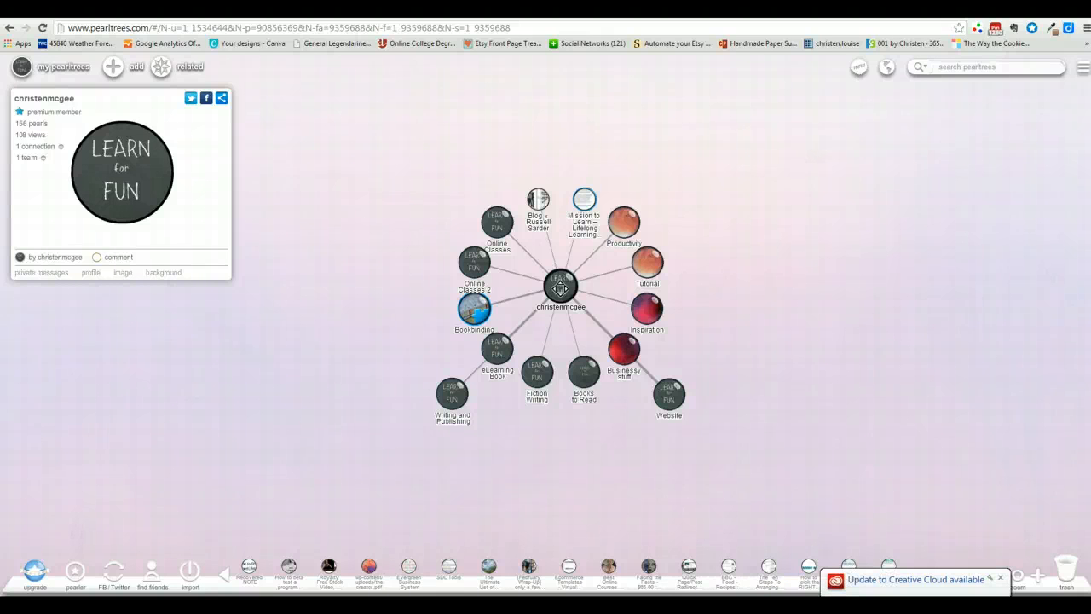
mouse_move(560, 288)
left_mouse_down()
mouse_move(540, 289)
mouse_move(555, 289)
left_mouse_up()
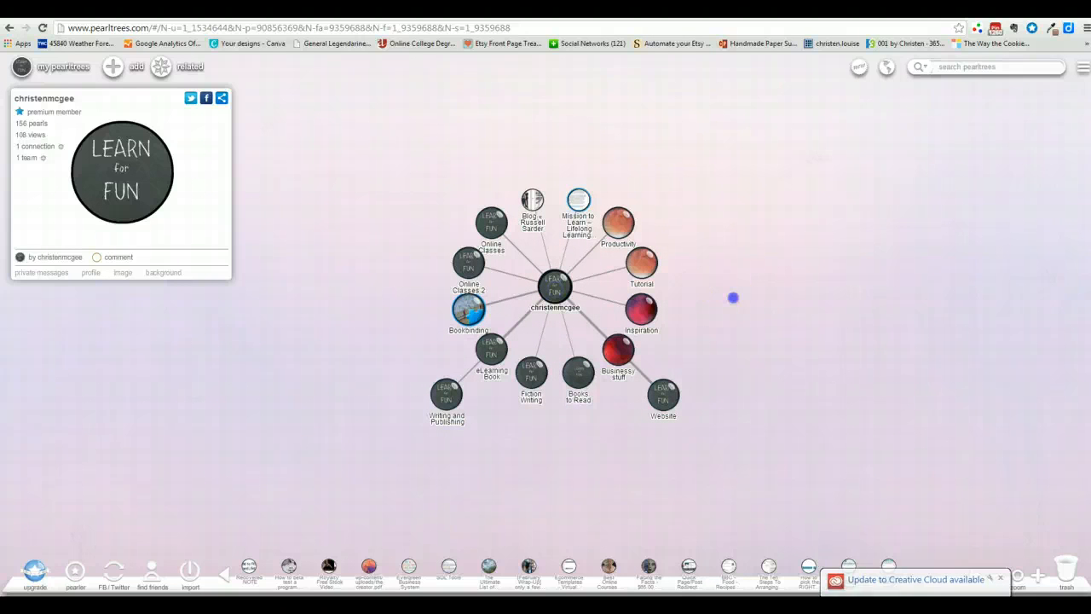
left_click(783, 328)
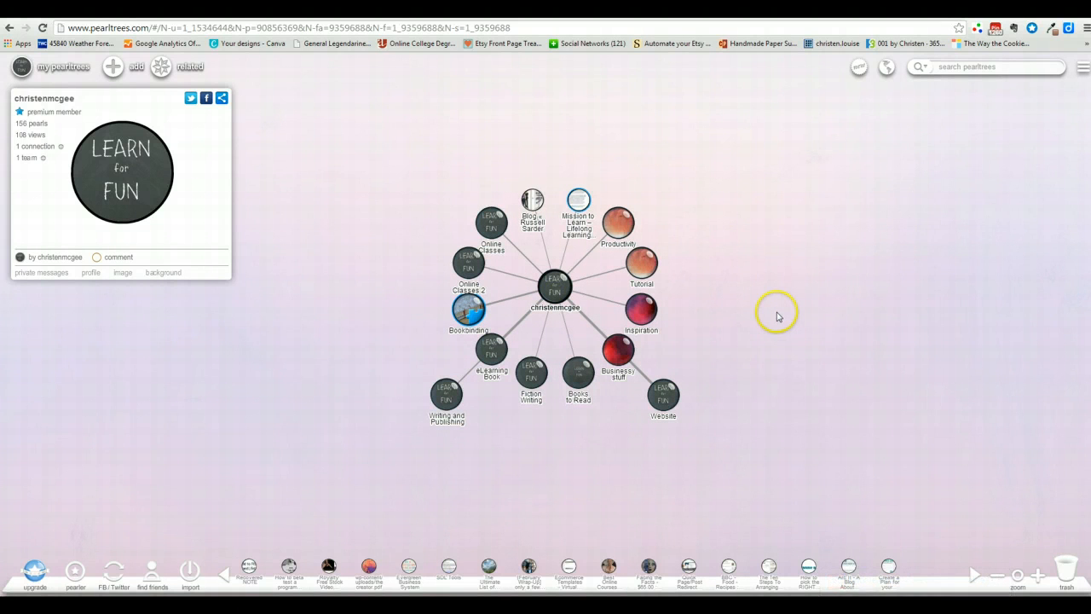